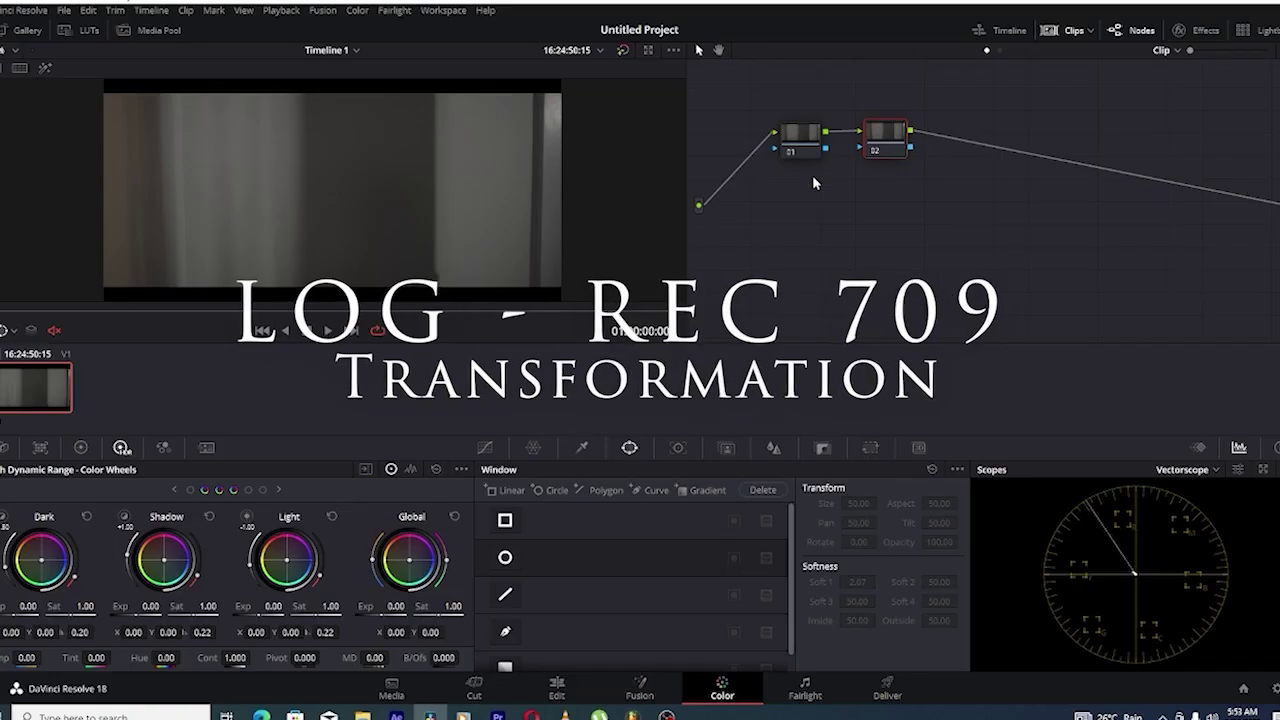
Scrub and play through the clip to review the footage.
left_click(318, 308)
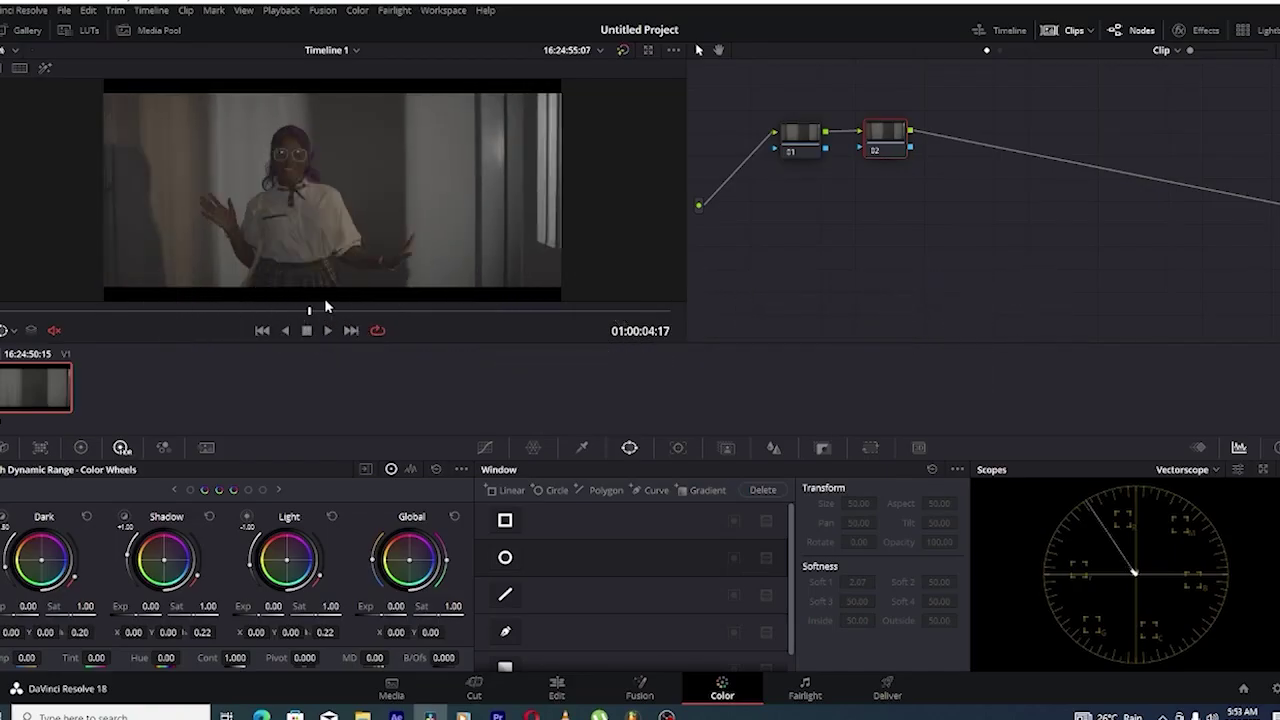
left_click_drag(325, 300, 470, 293)
key("space")
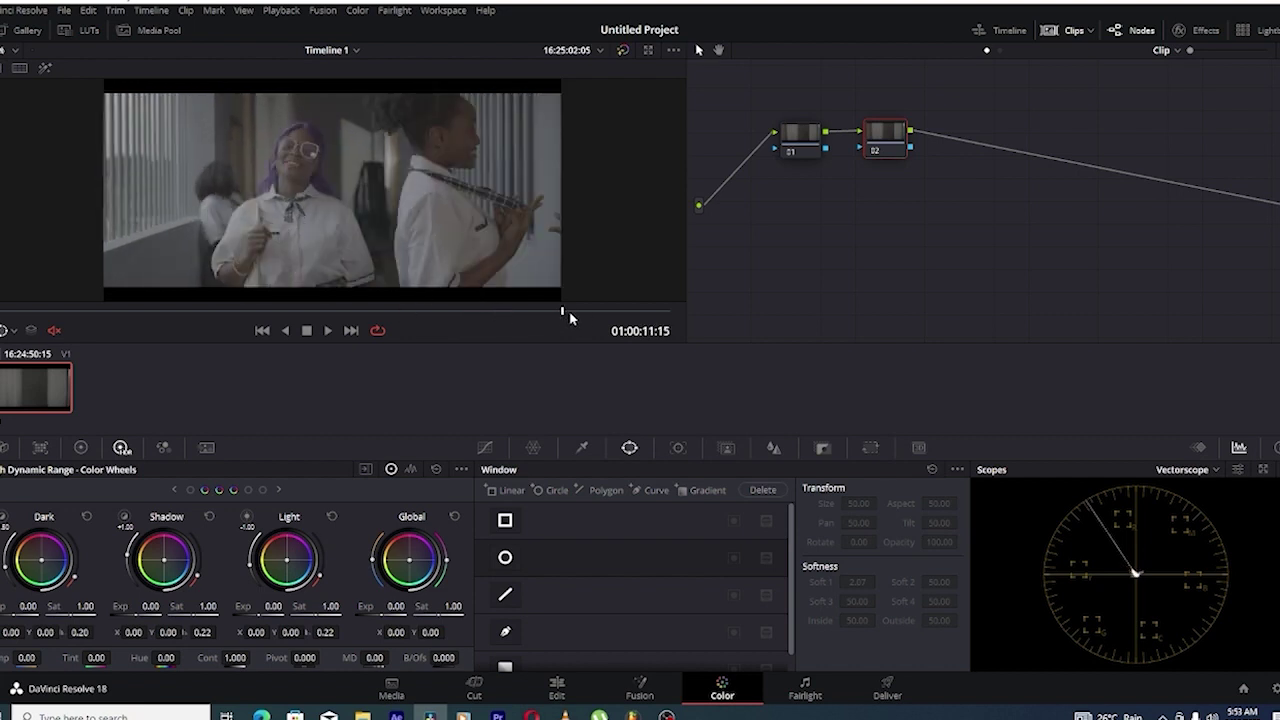
left_click_drag(537, 314, 505, 318)
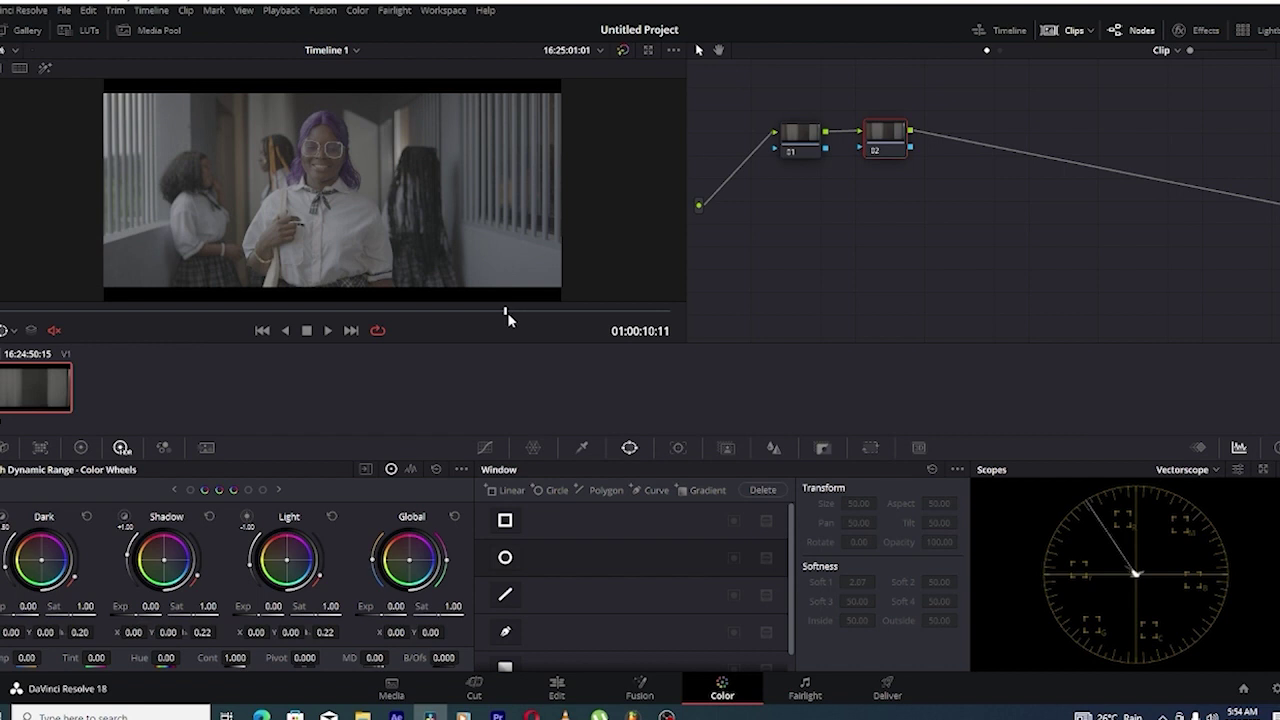
left_click_drag(508, 318, 484, 336)
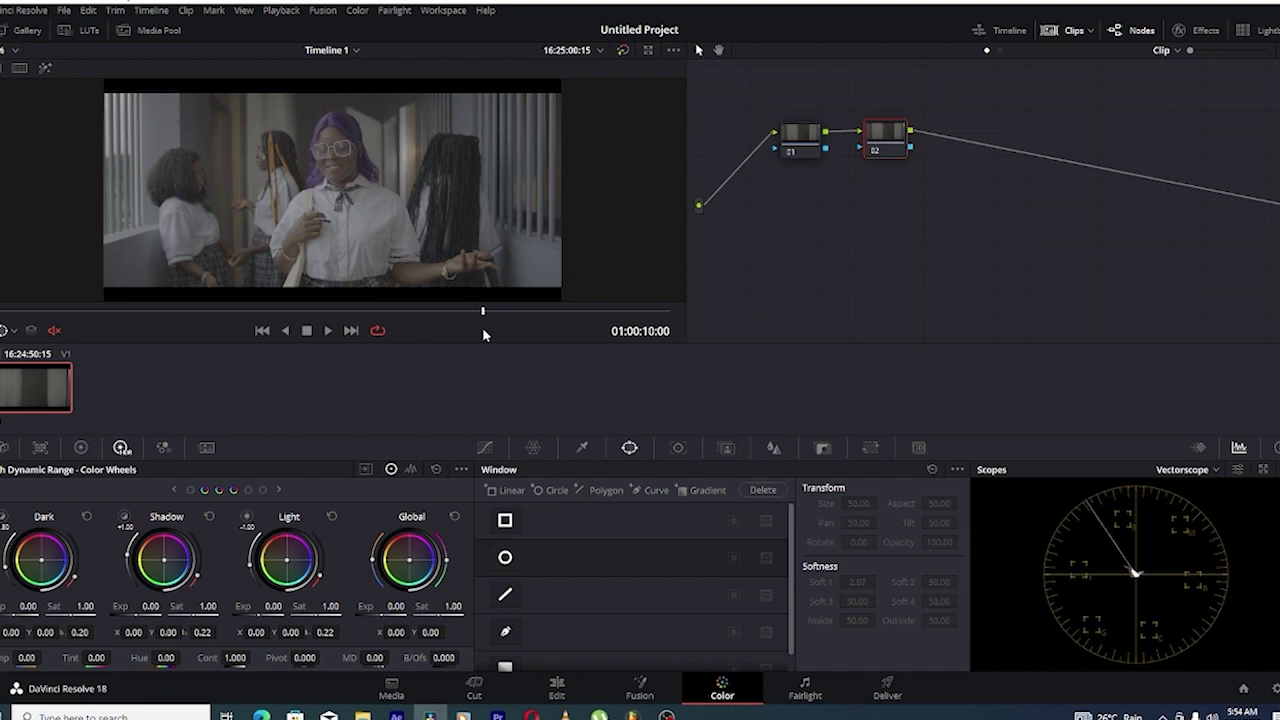
mouse_move(482, 327)
left_mouse_down()
mouse_move(329, 338)
mouse_move(336, 326)
mouse_move(494, 322)
left_mouse_up()
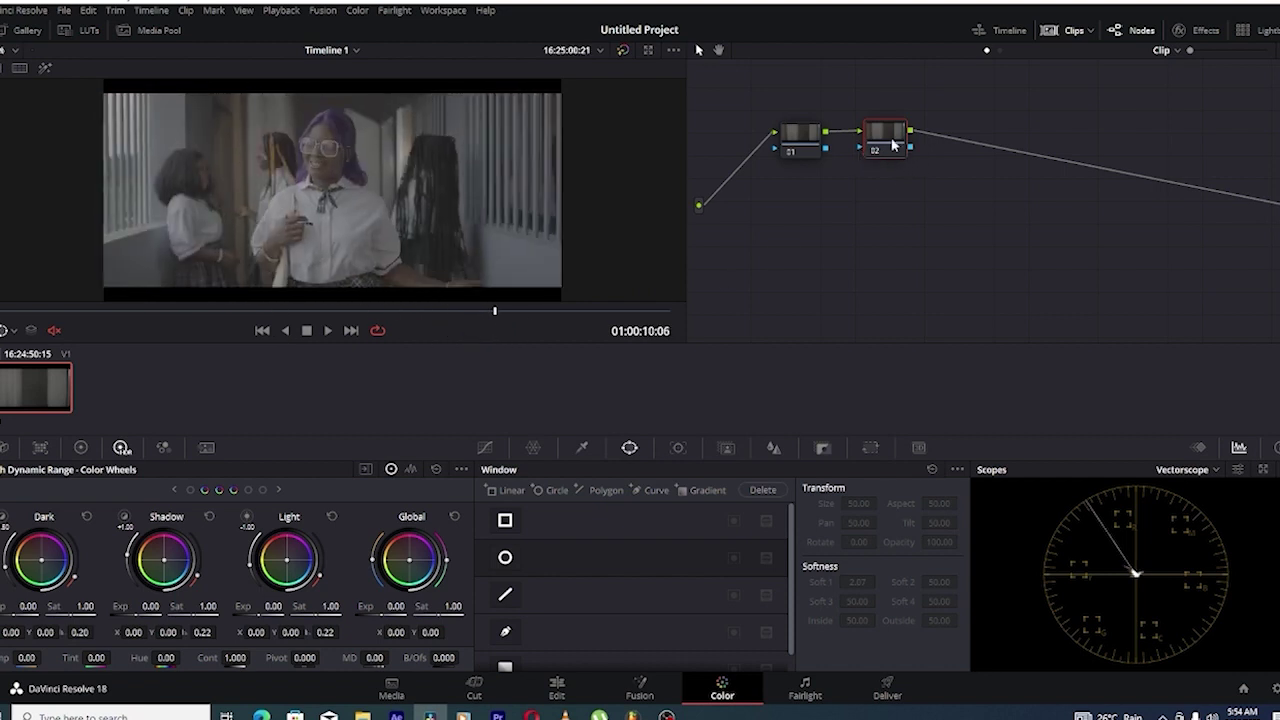
Move node 02 slightly lower and further right in the node graph.
left_click_drag(892, 145, 893, 152)
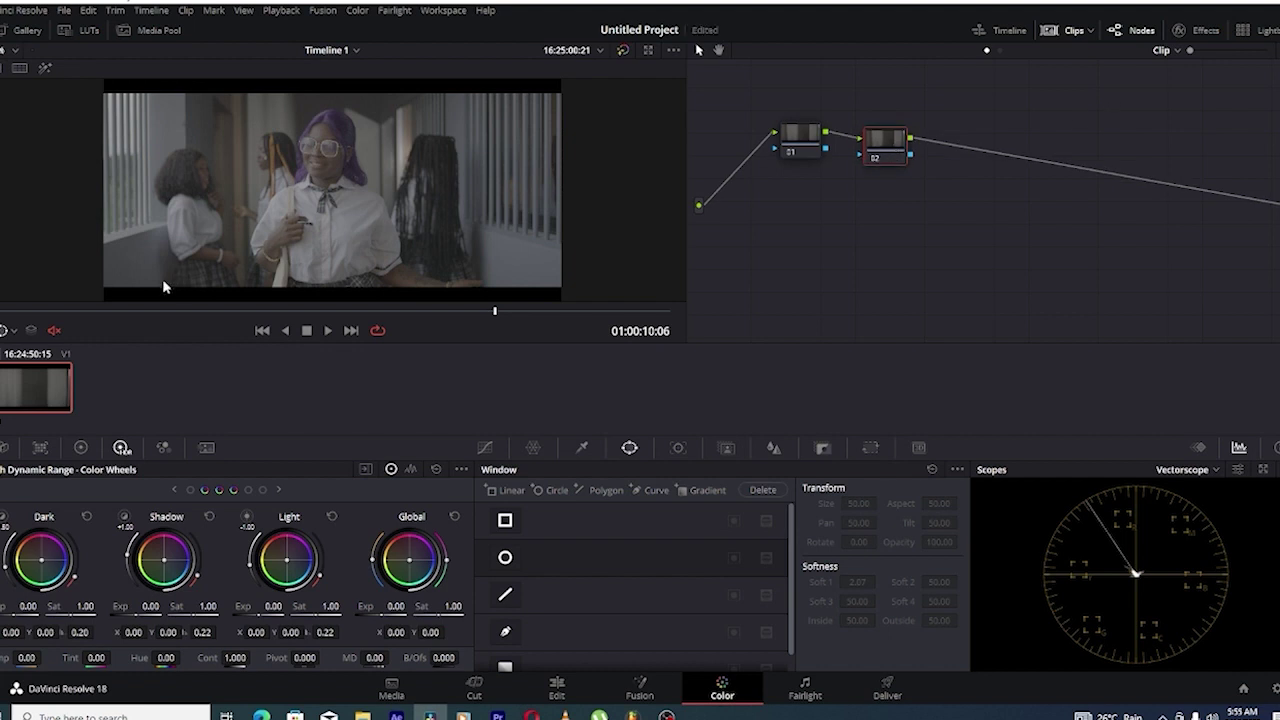
left_click_drag(82, 312, 511, 307)
left_click_drag(882, 155, 936, 160)
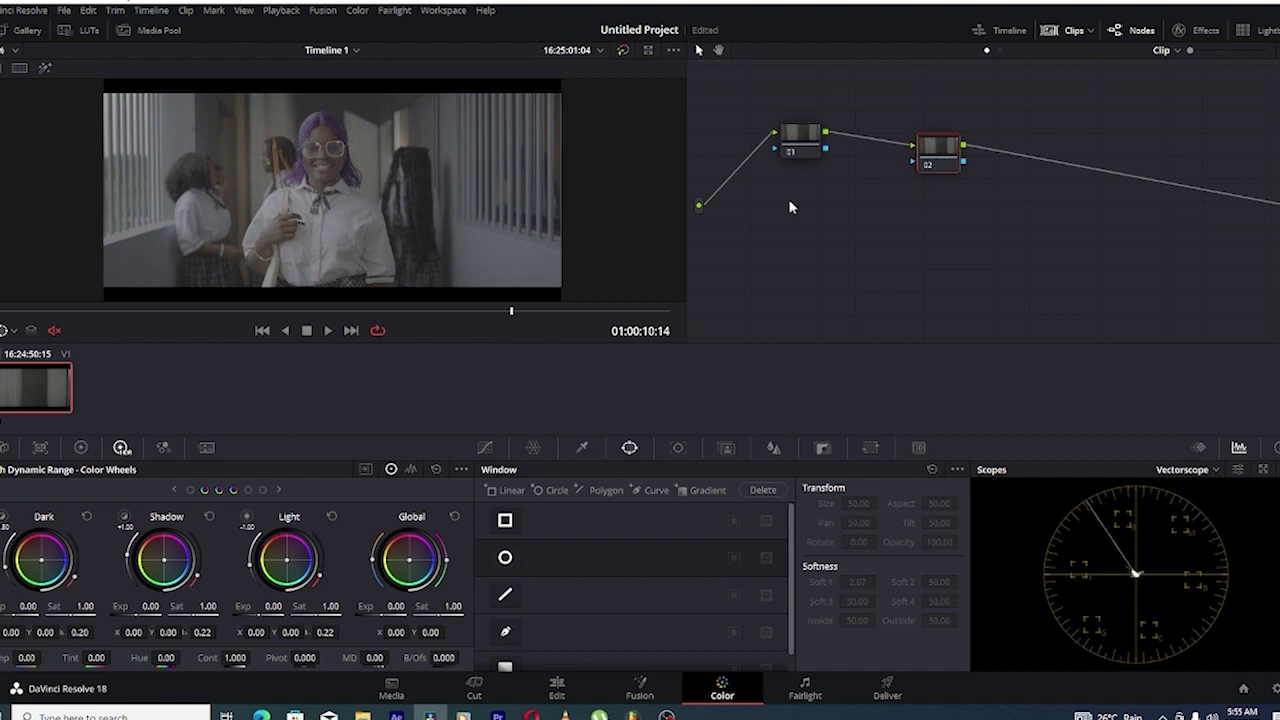
left_click_drag(139, 314, 471, 324)
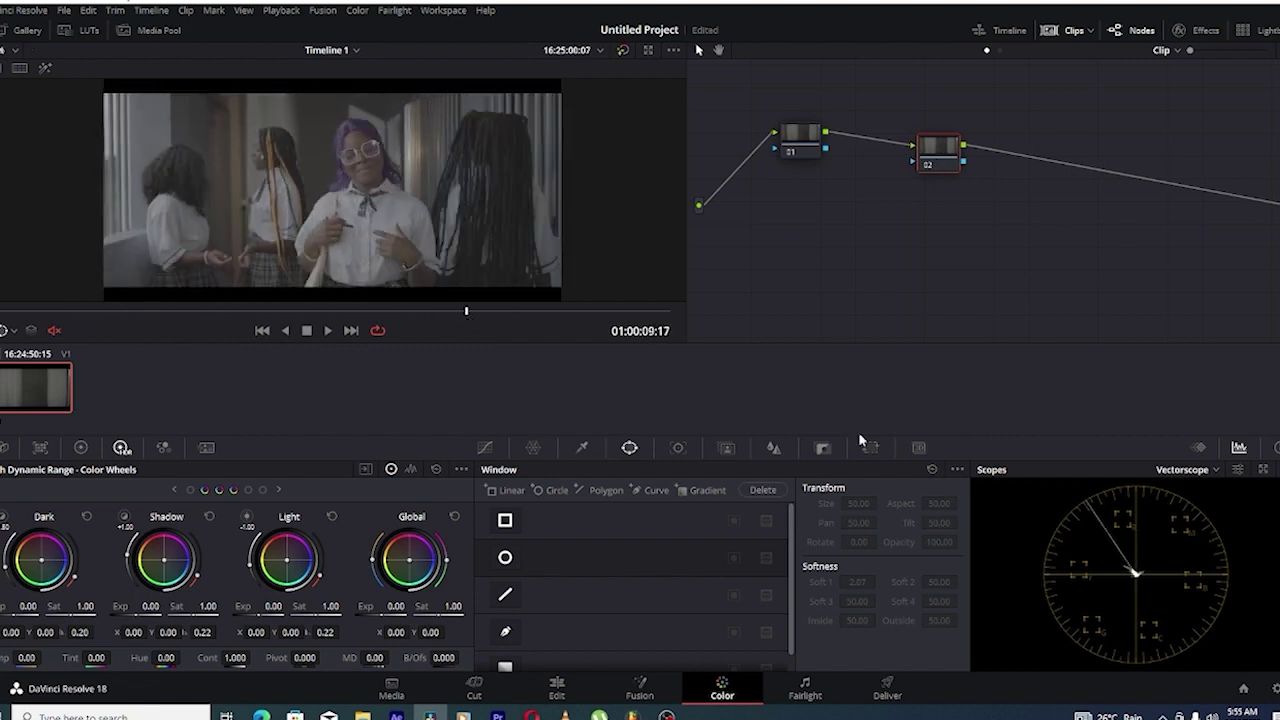
Raise node 02's contrast to about 1.34 and boost its saturation in the Primaries wheels.
left_click(81, 447)
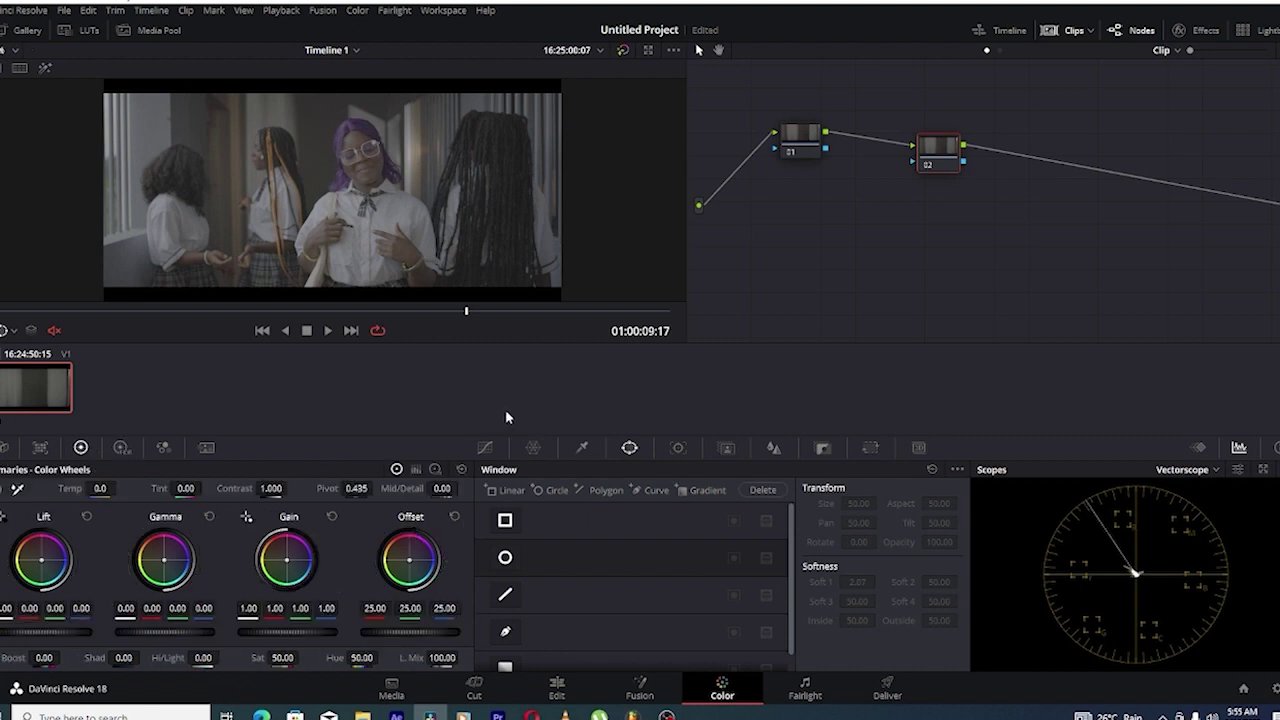
left_click_drag(269, 488, 328, 502)
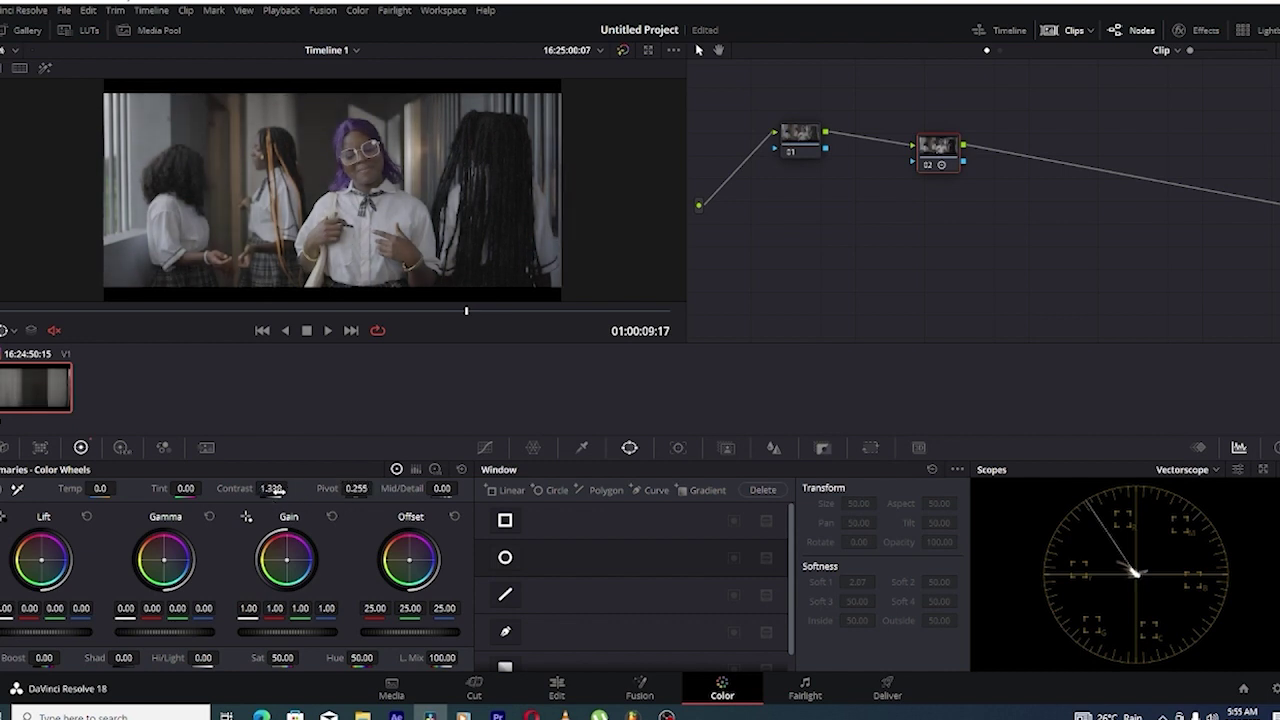
left_click_drag(171, 310, 445, 316)
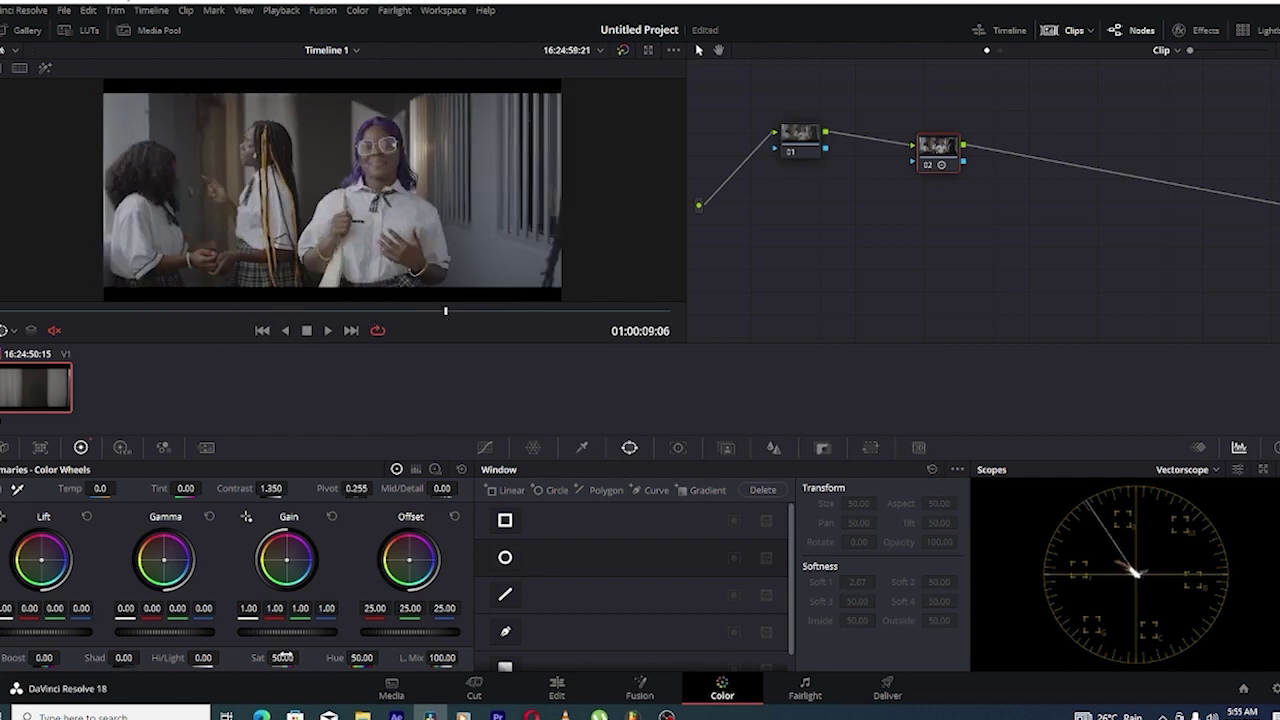
left_click_drag(284, 657, 303, 657)
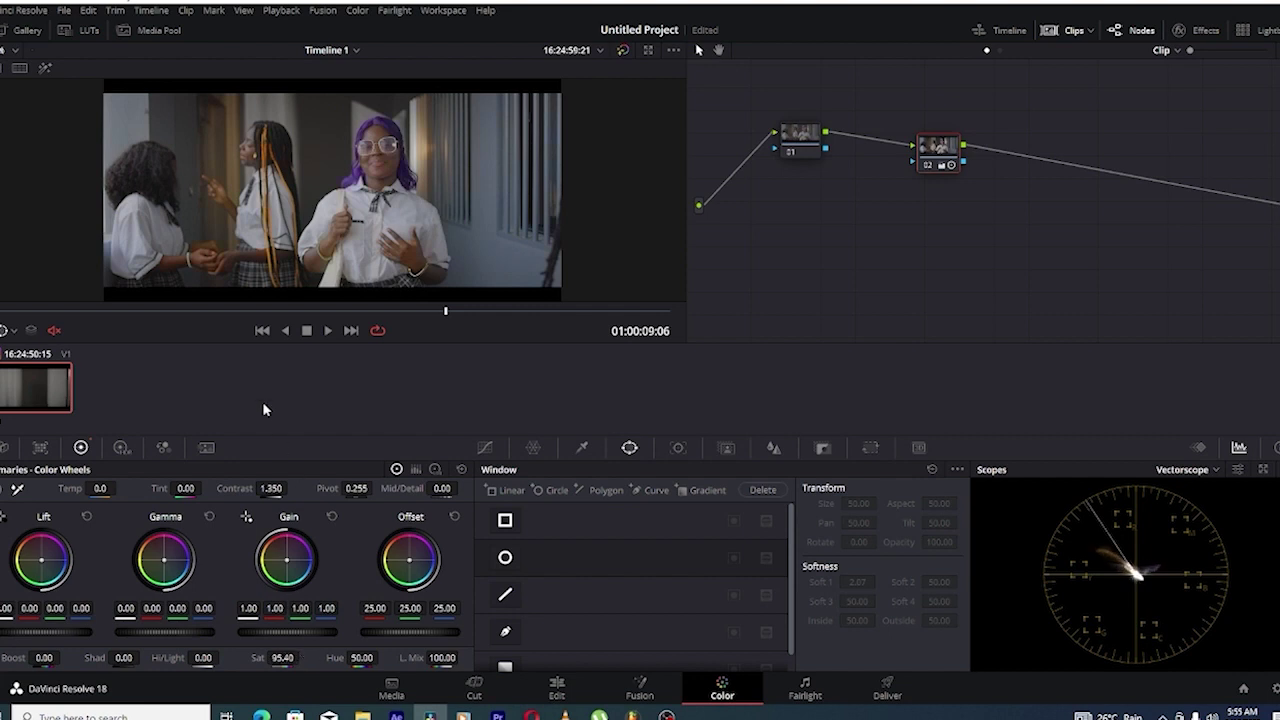
left_click_drag(186, 318, 308, 314)
left_click(326, 331)
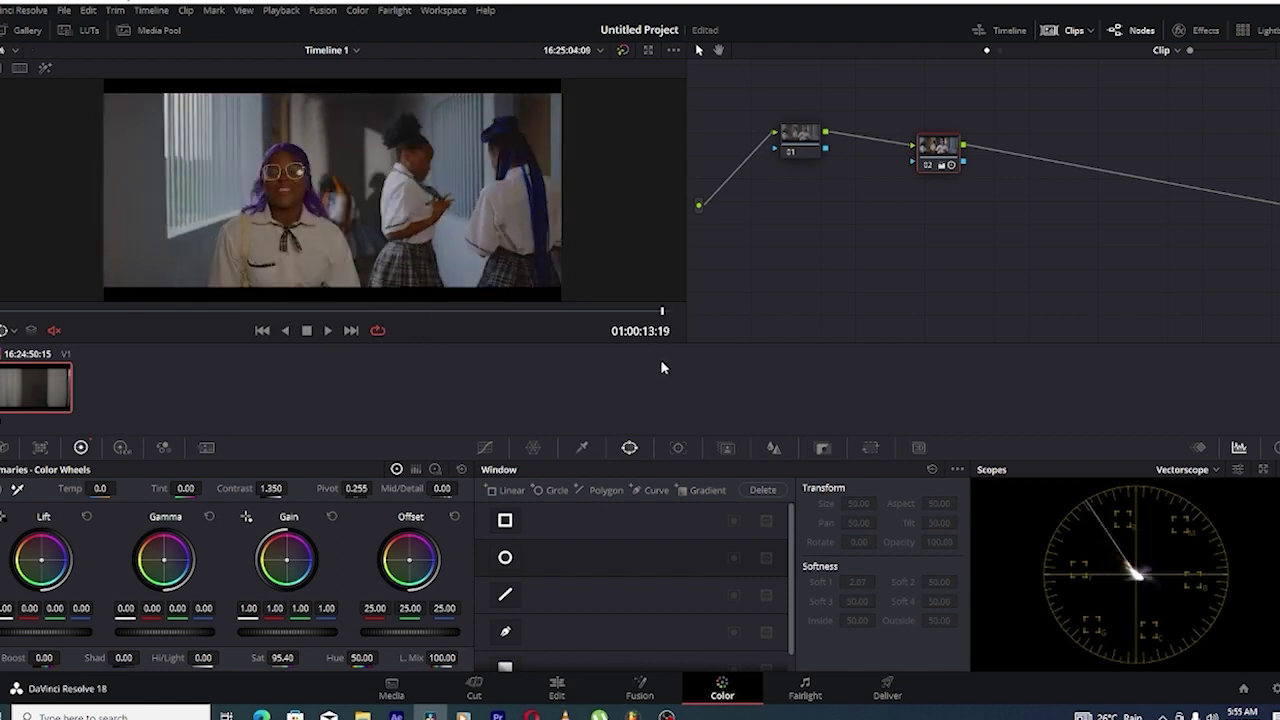
key("j")
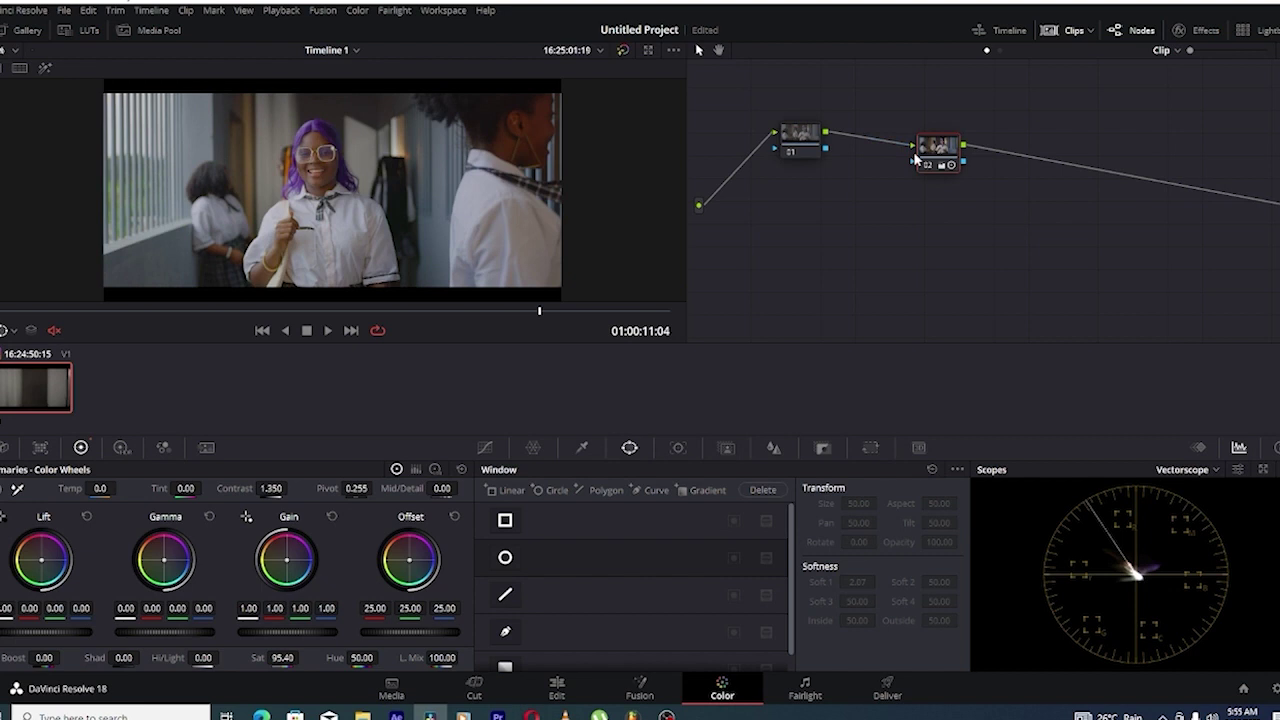
Add serial node 03 after node 02 with Alt+S, then reselect node 02.
key("alt+s")
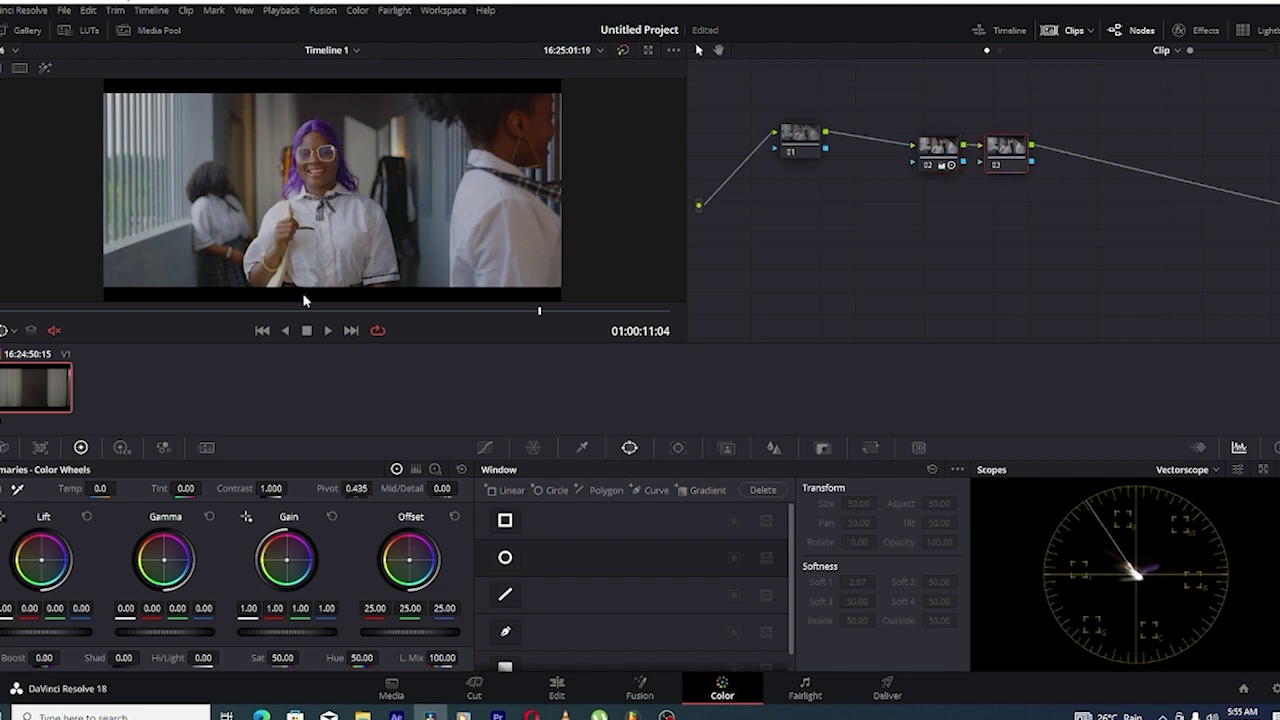
left_click_drag(222, 311, 545, 311)
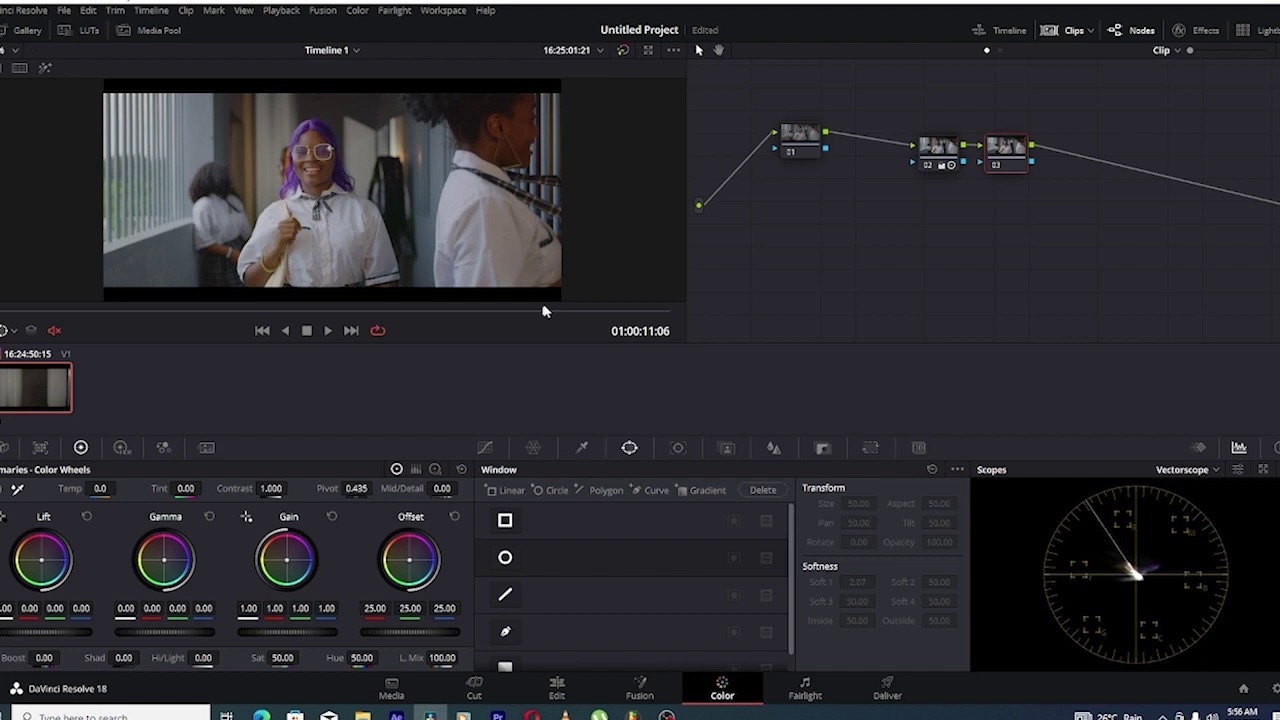
left_click(938, 148)
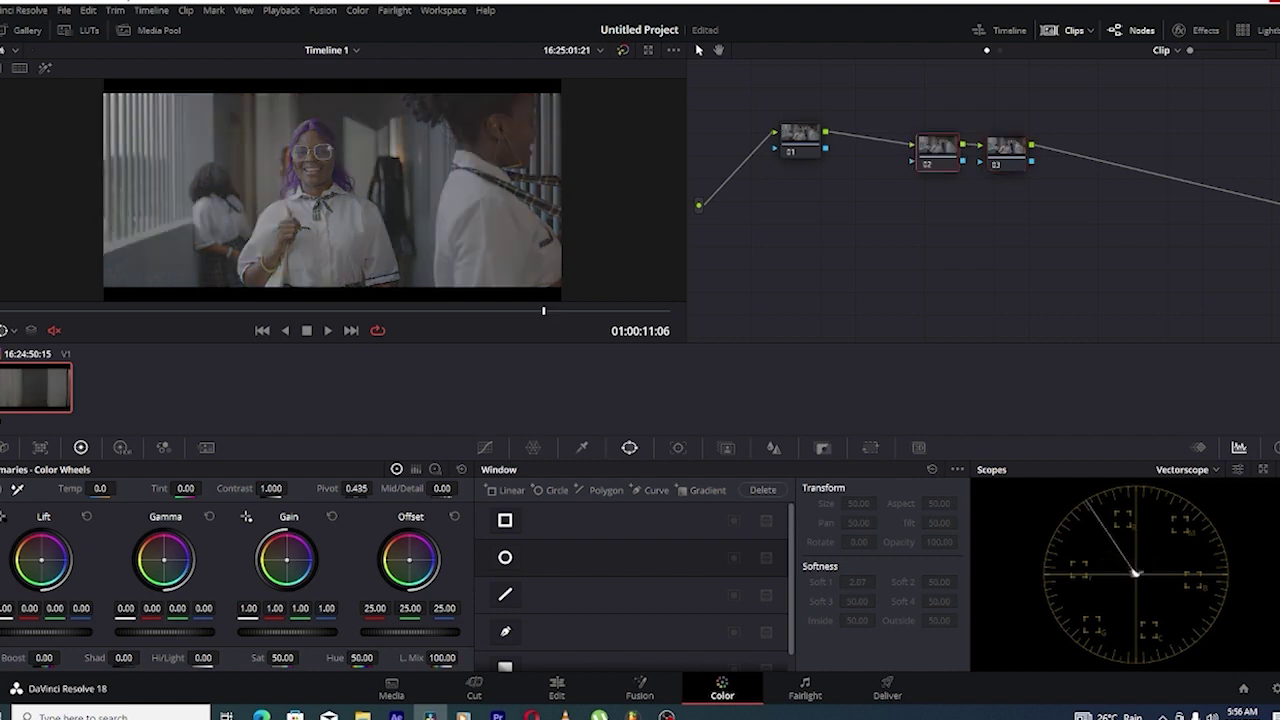
Apply Color Space Transform to node 02 with input REDWideGamutRGB / RED Log3G10.
left_click(1207, 34)
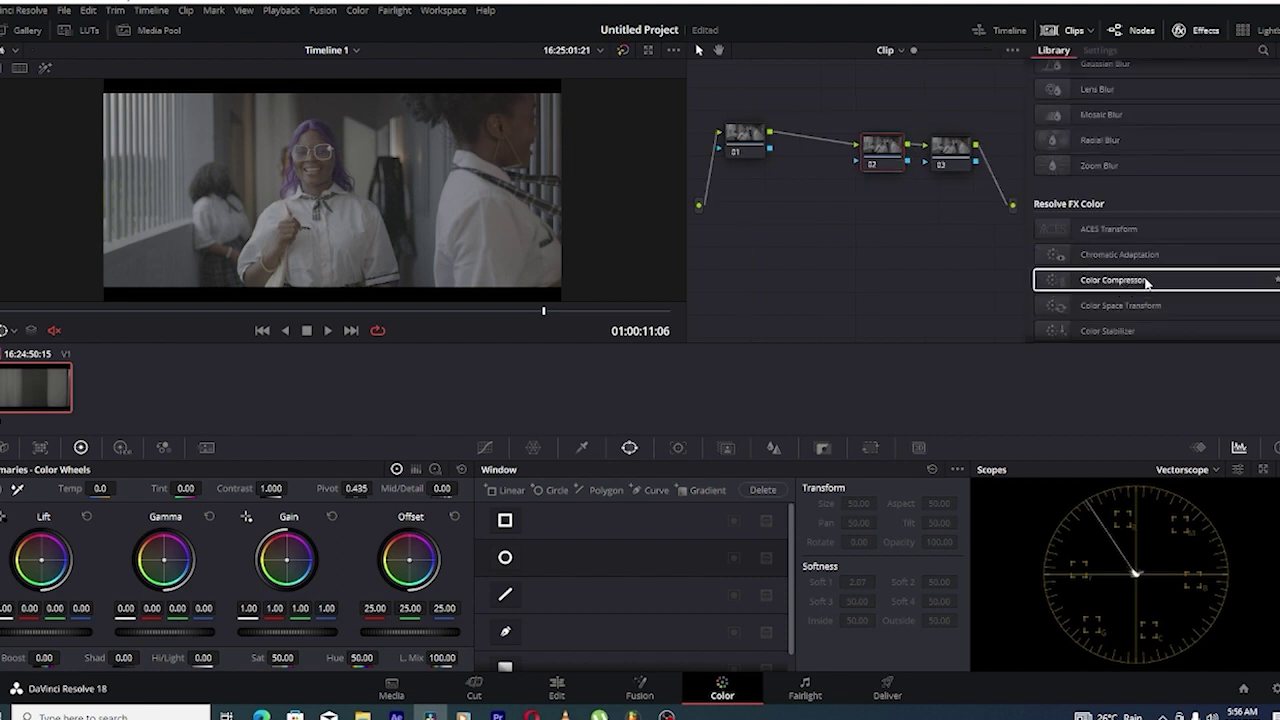
left_click_drag(1163, 316, 883, 156)
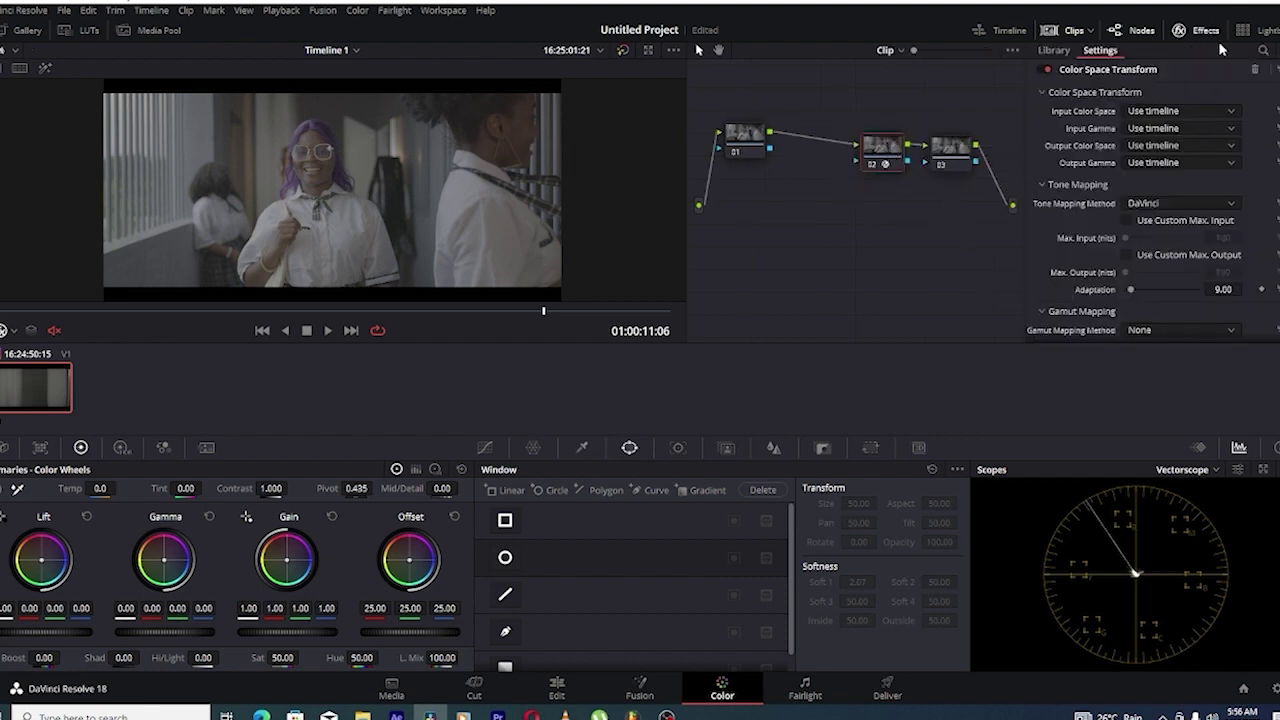
left_click(1156, 111)
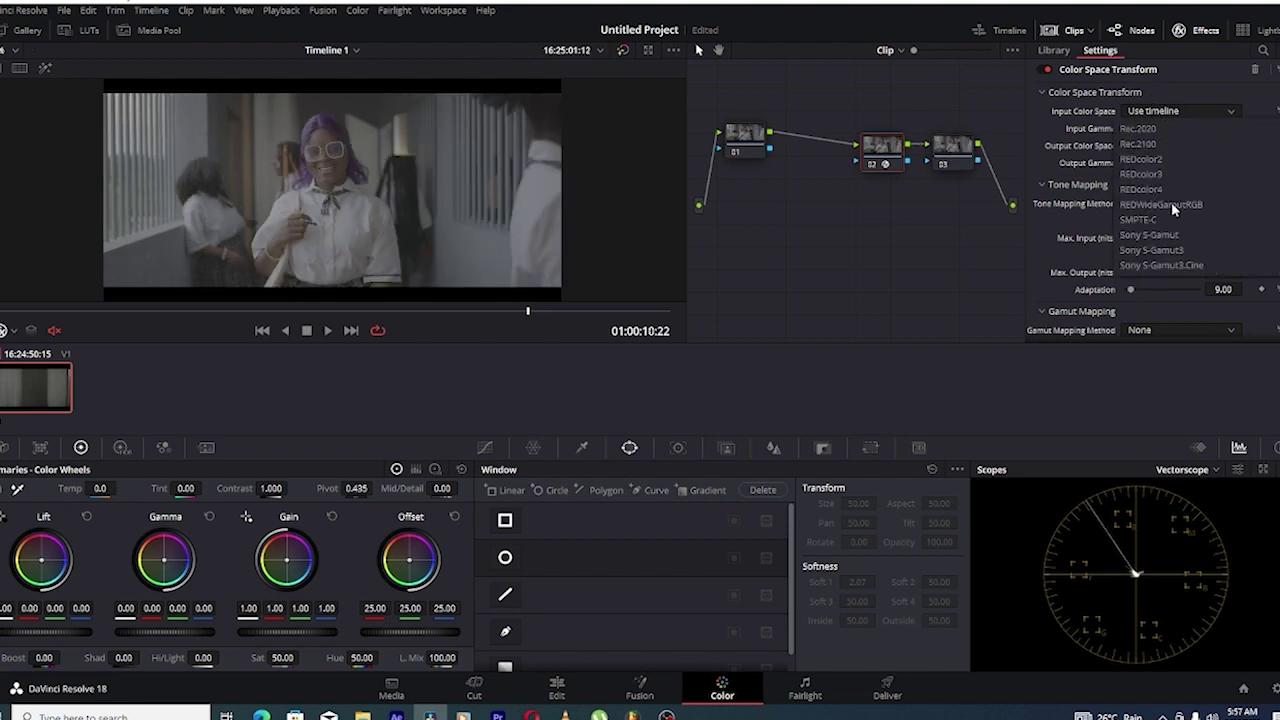
scroll(1171, 202, "down", 1)
left_click(1196, 163)
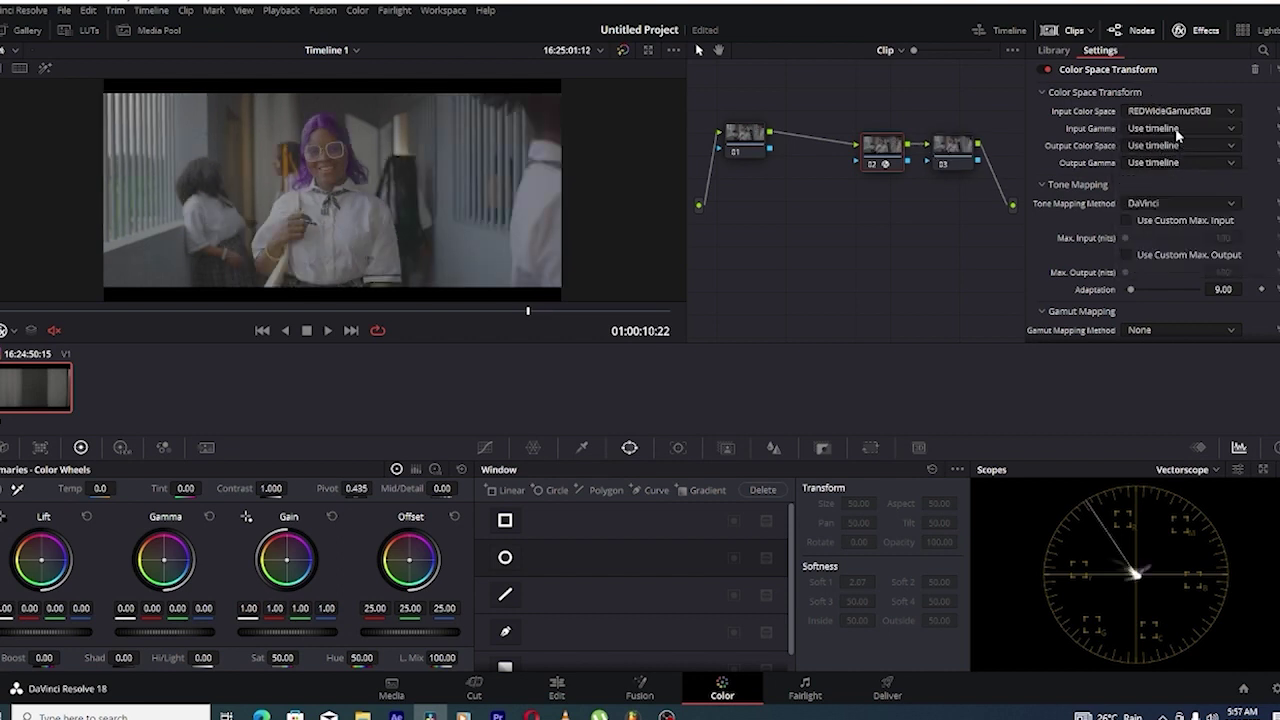
left_click(1178, 130)
scroll(1165, 200, "down", 3)
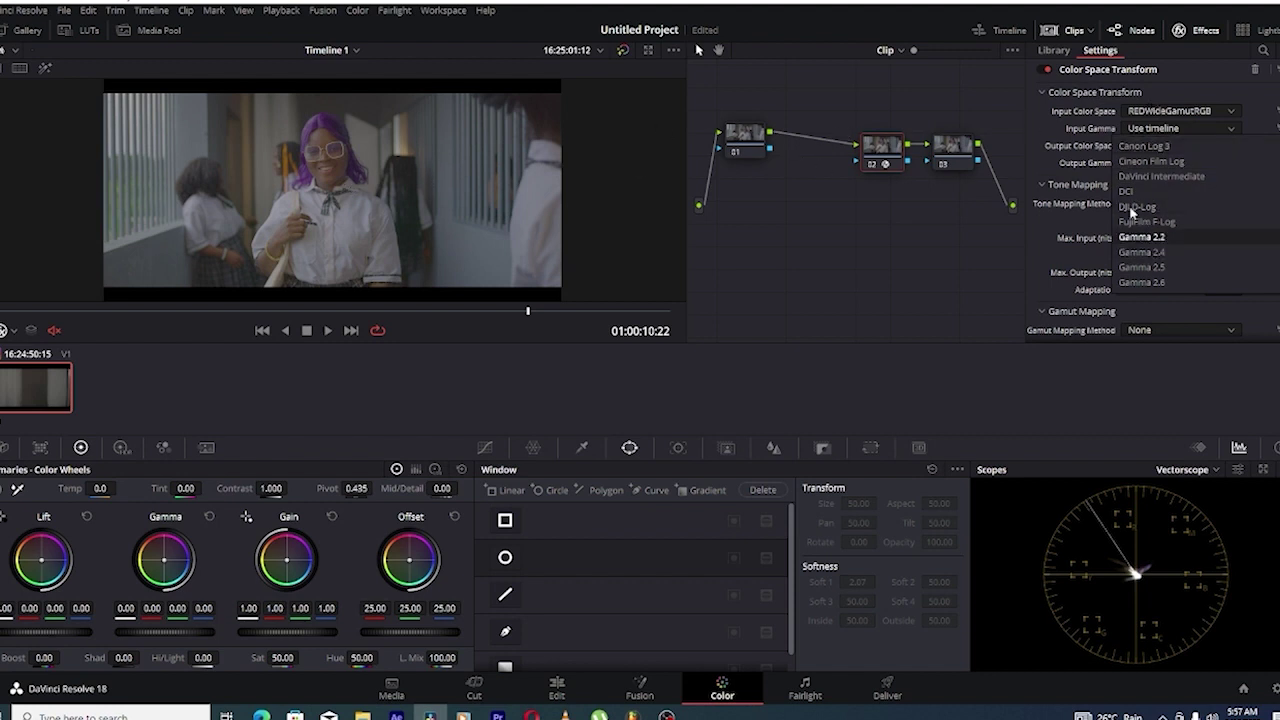
scroll(1133, 211, "up", 2)
scroll(1165, 200, "down", 10)
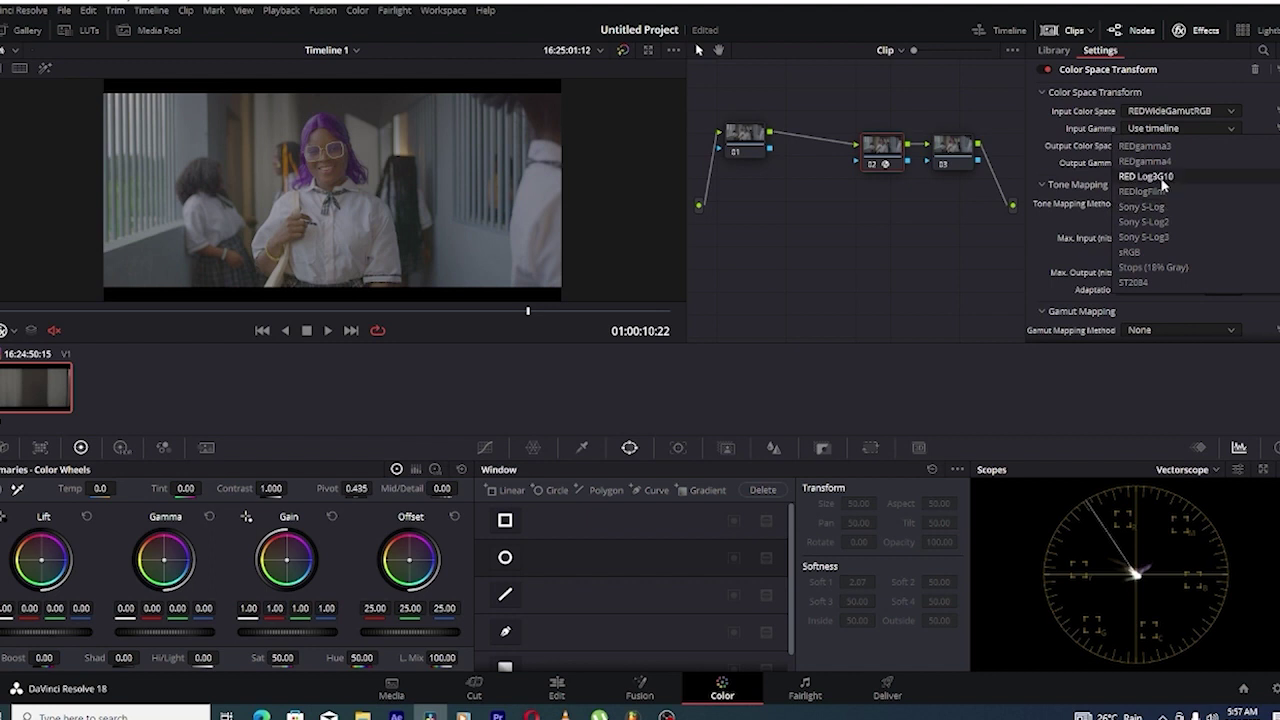
left_click(1160, 177)
Set the transform's output to Rec.709 / Gamma 2.4.
left_click(1170, 147)
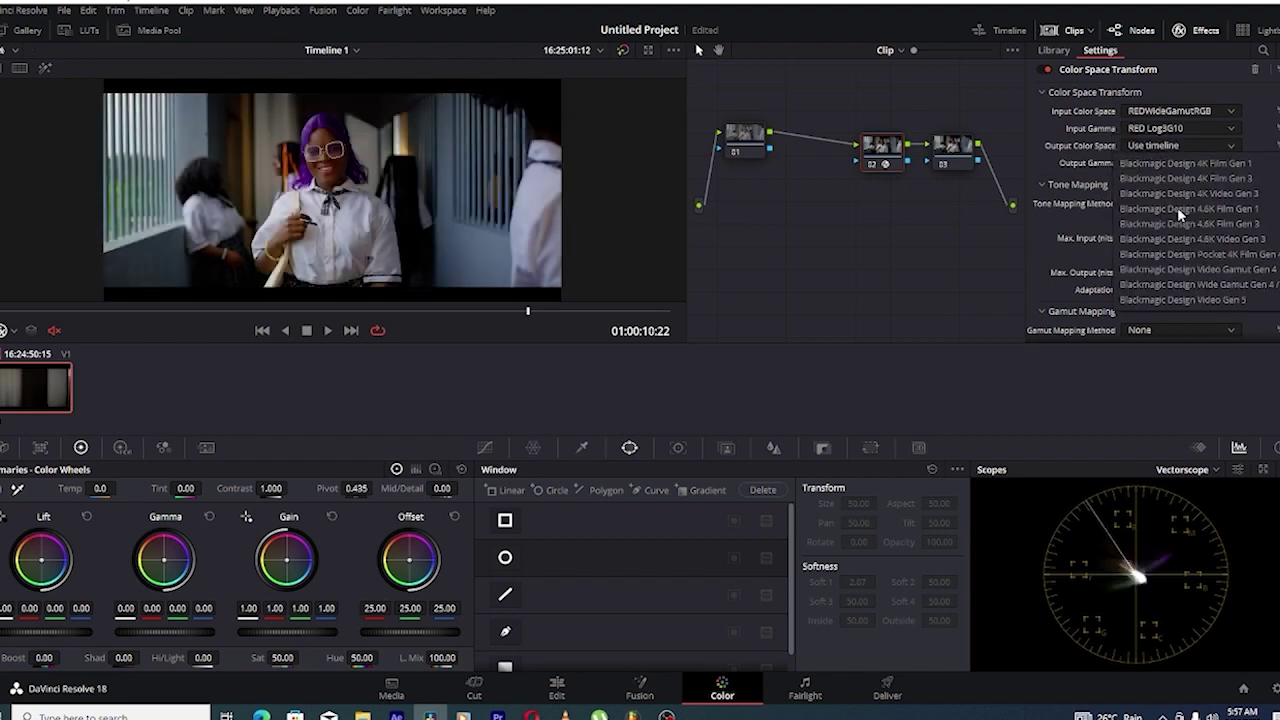
scroll(1170, 230, "down", 5)
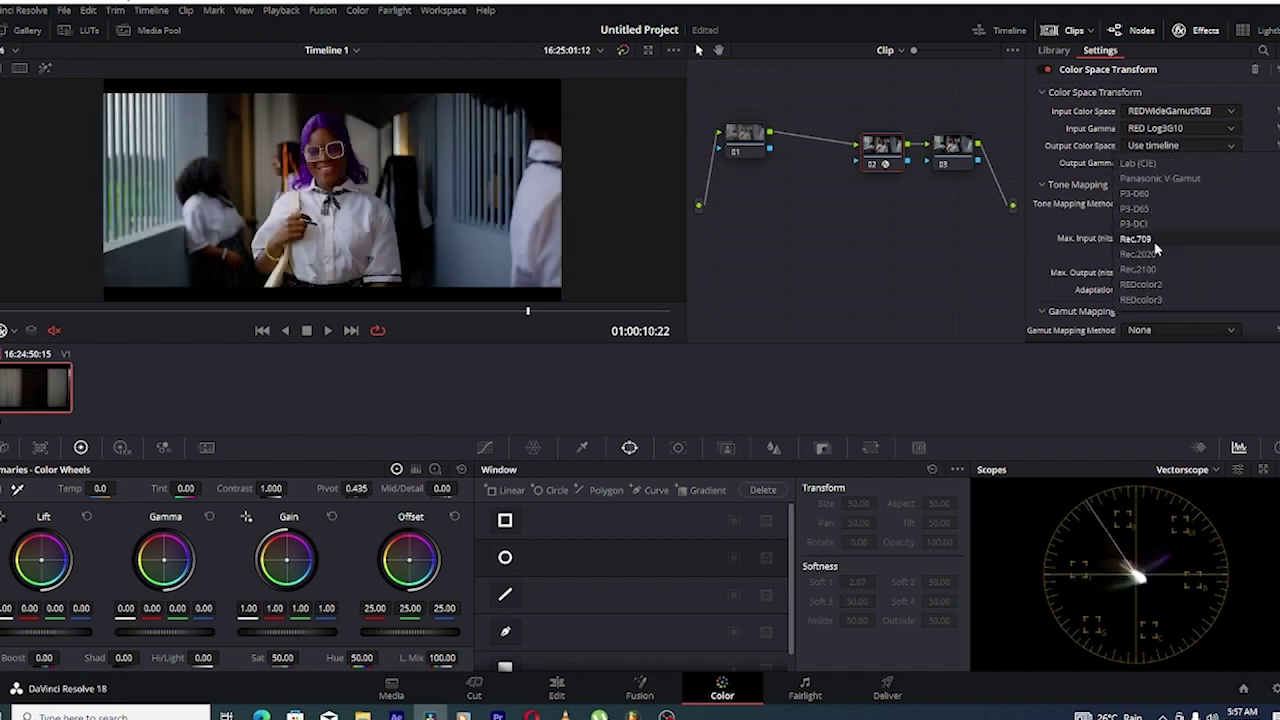
left_click(1156, 242)
left_click(1162, 163)
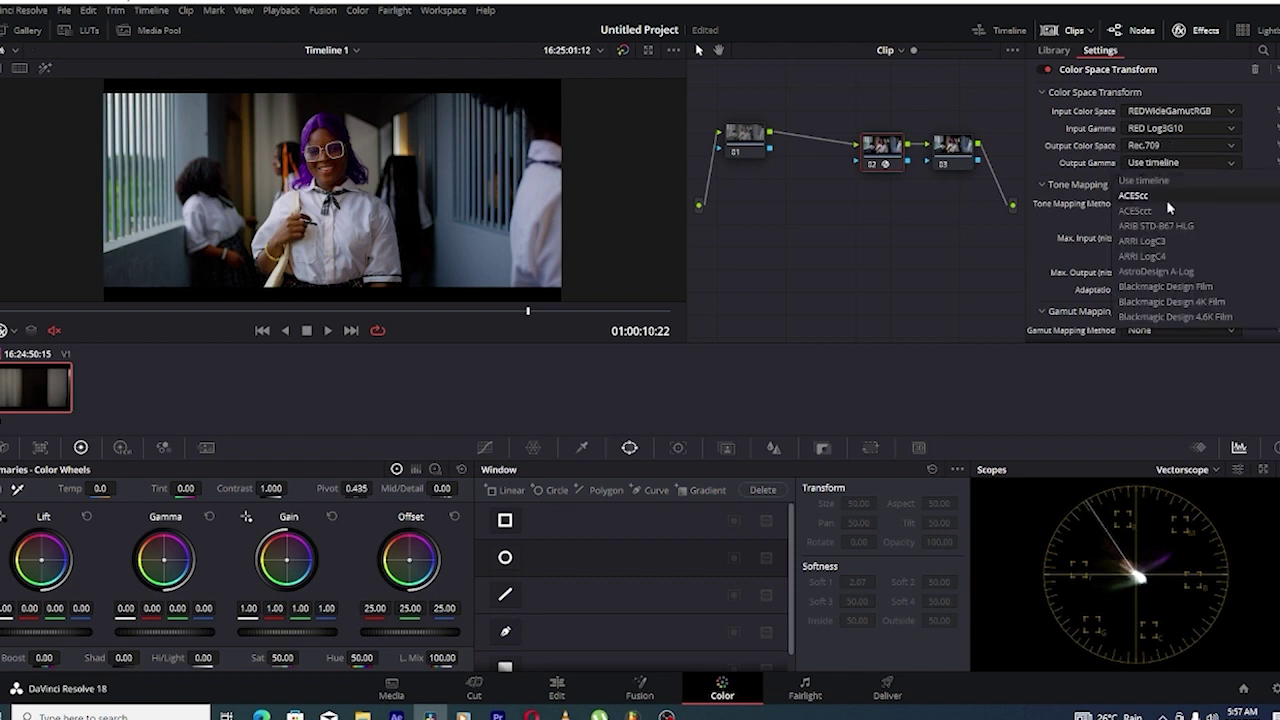
scroll(1167, 240, "down", 8)
left_click(1167, 240)
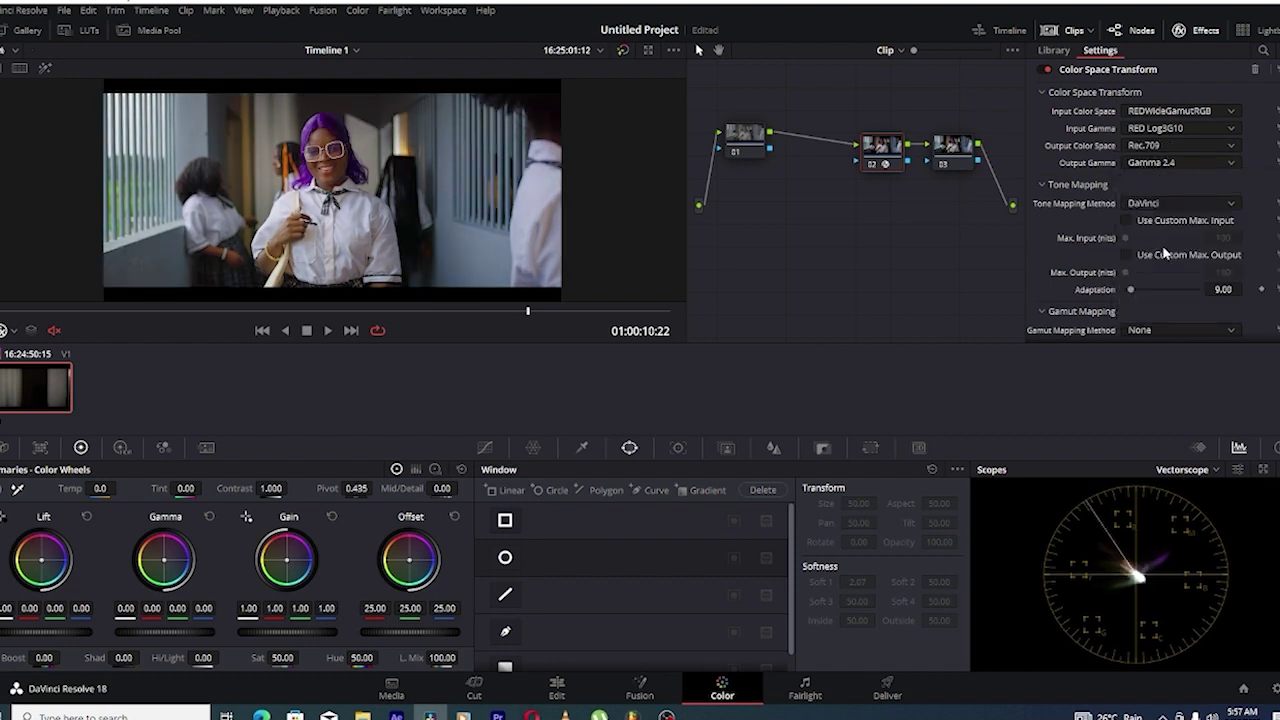
left_click(1210, 31)
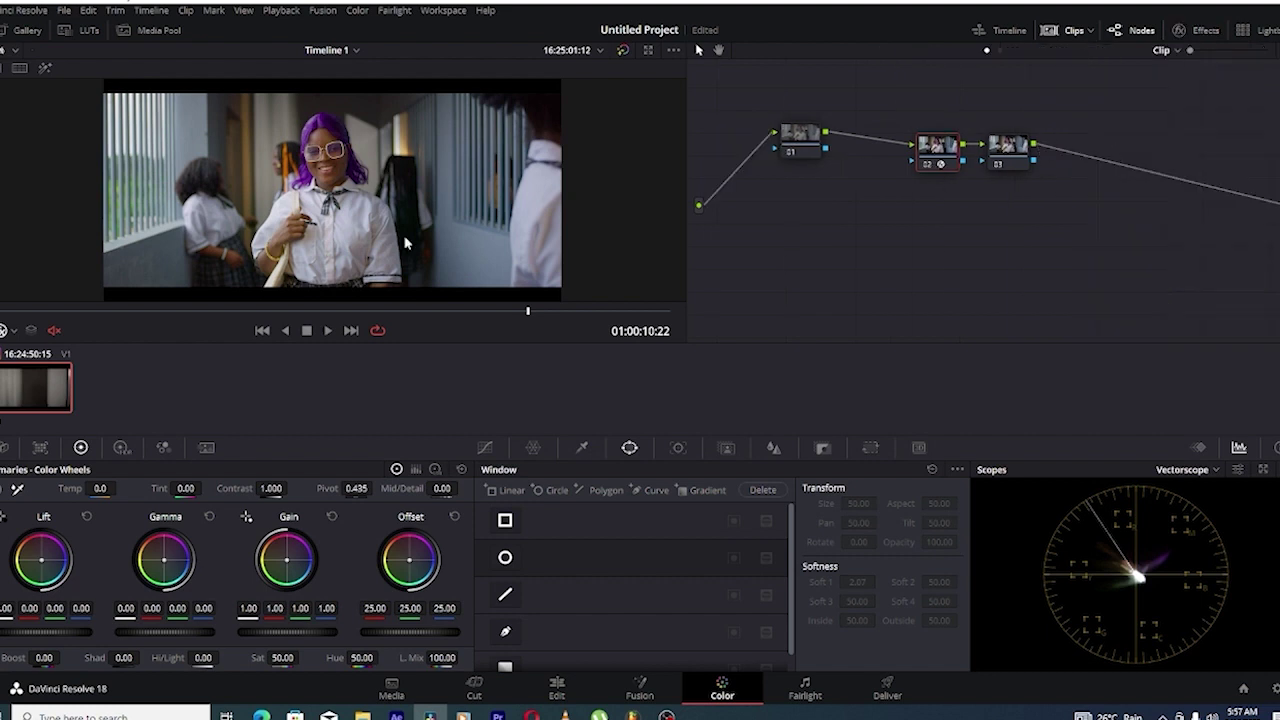
Review the converted clip, shift node 03 toward node 02, and nudge node 03's contrast up.
left_click_drag(155, 326, 527, 327)
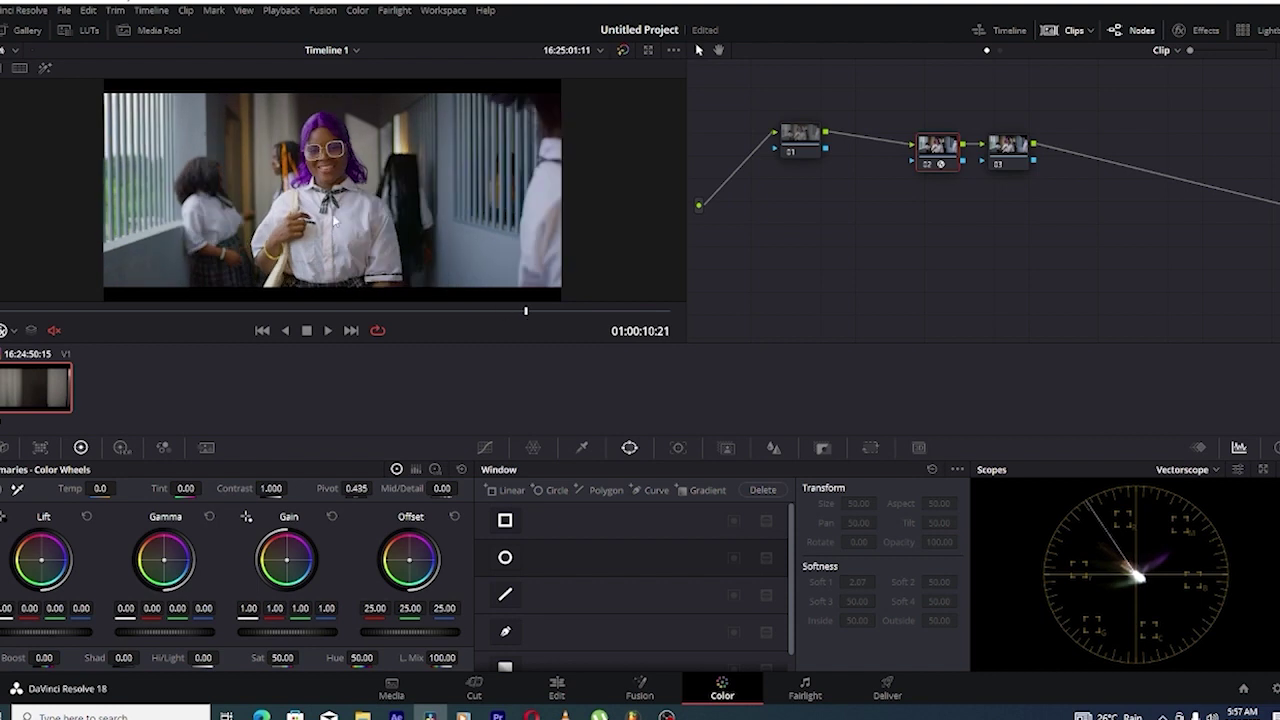
left_click_drag(940, 154, 907, 147)
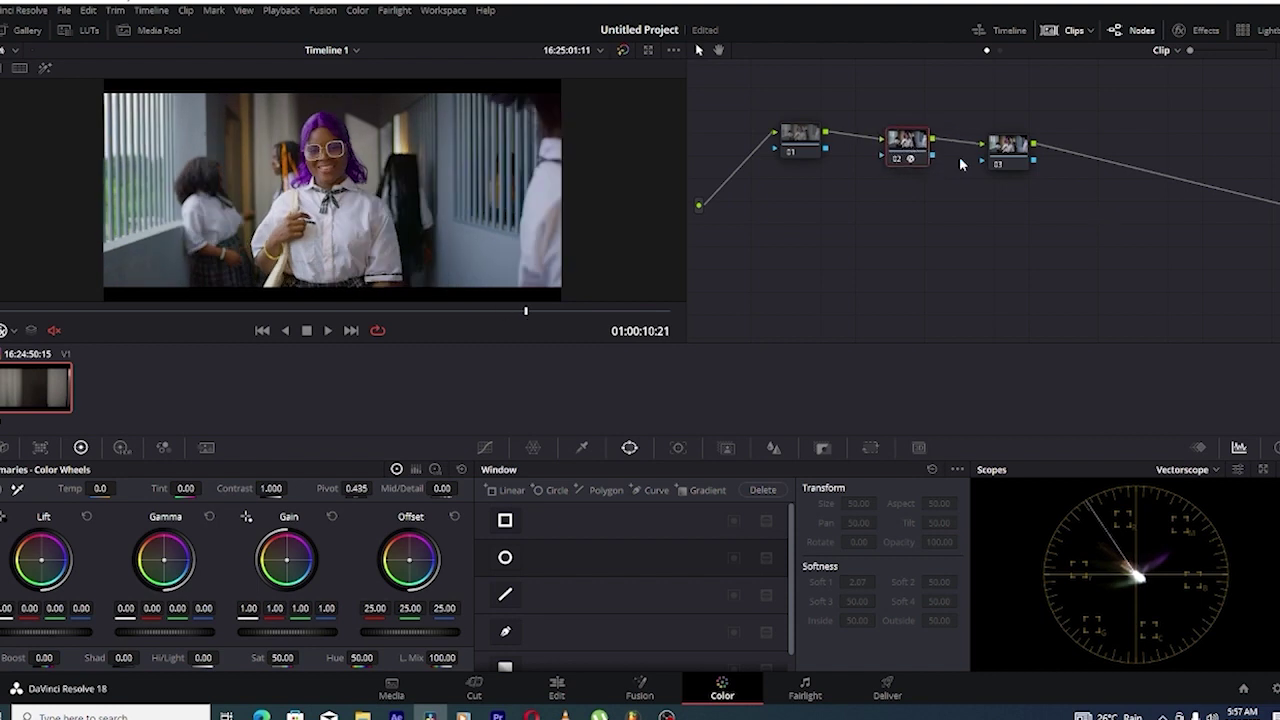
left_click_drag(1014, 158, 977, 143)
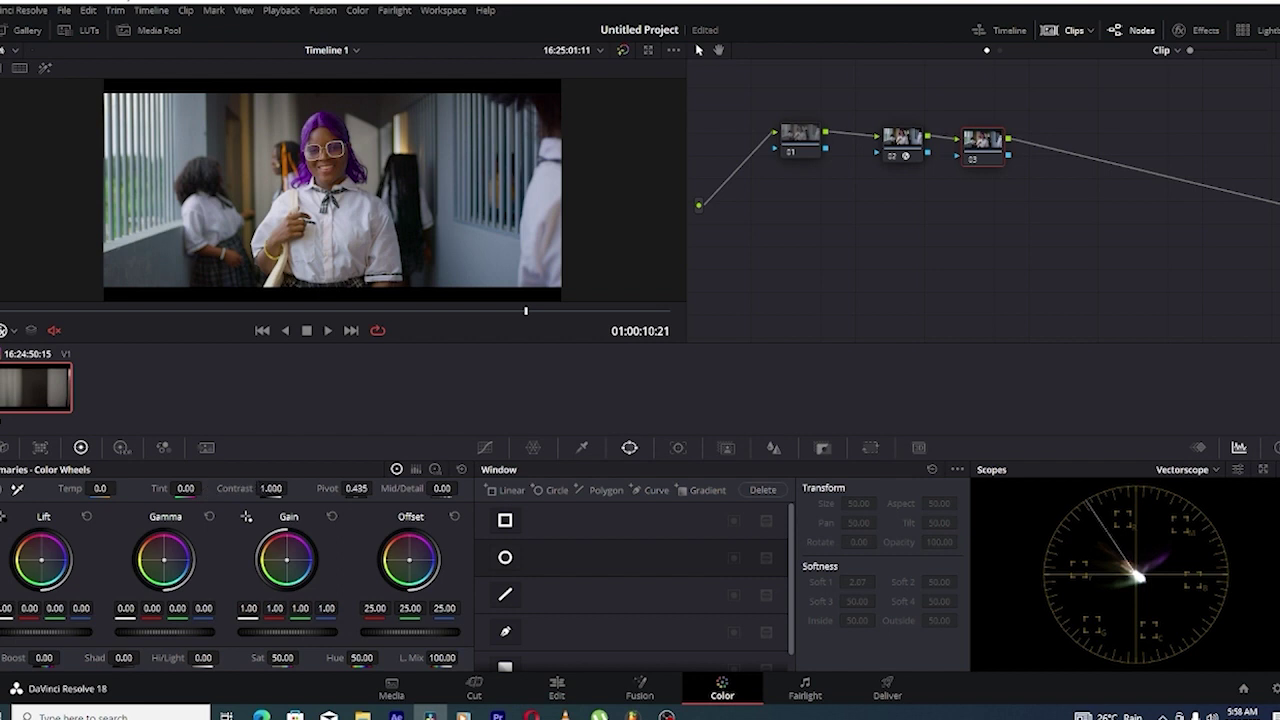
left_click_drag(271, 488, 281, 488)
left_click(484, 447)
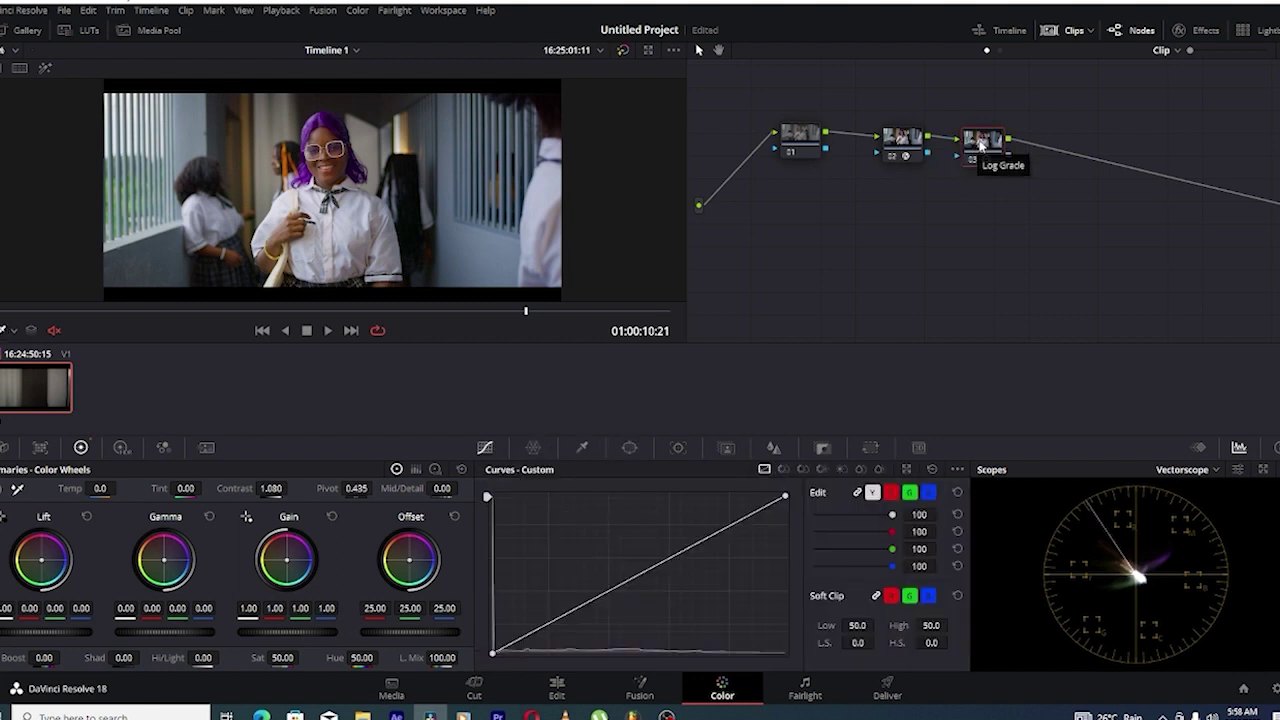
Line nodes 01, 02 and 03 up into a straight serial chain and select node 03.
left_click_drag(983, 147, 1002, 147)
left_click_drag(907, 140, 934, 154)
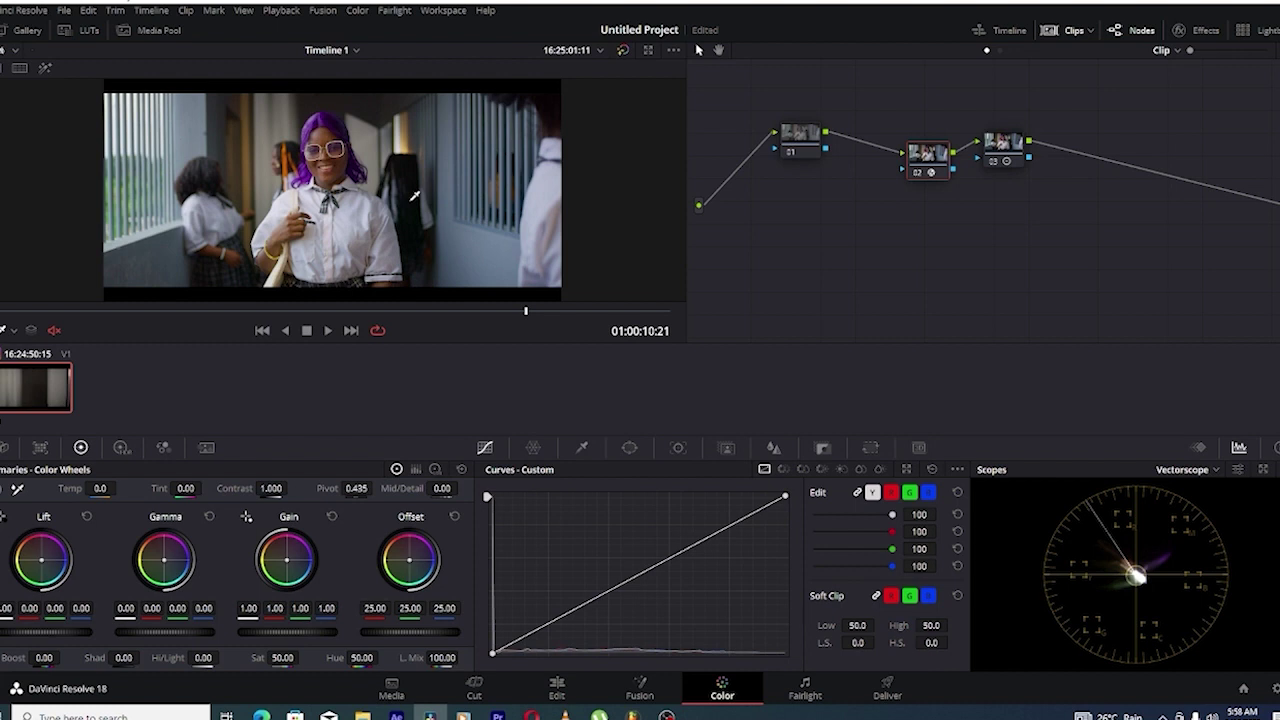
left_click_drag(926, 152, 926, 132)
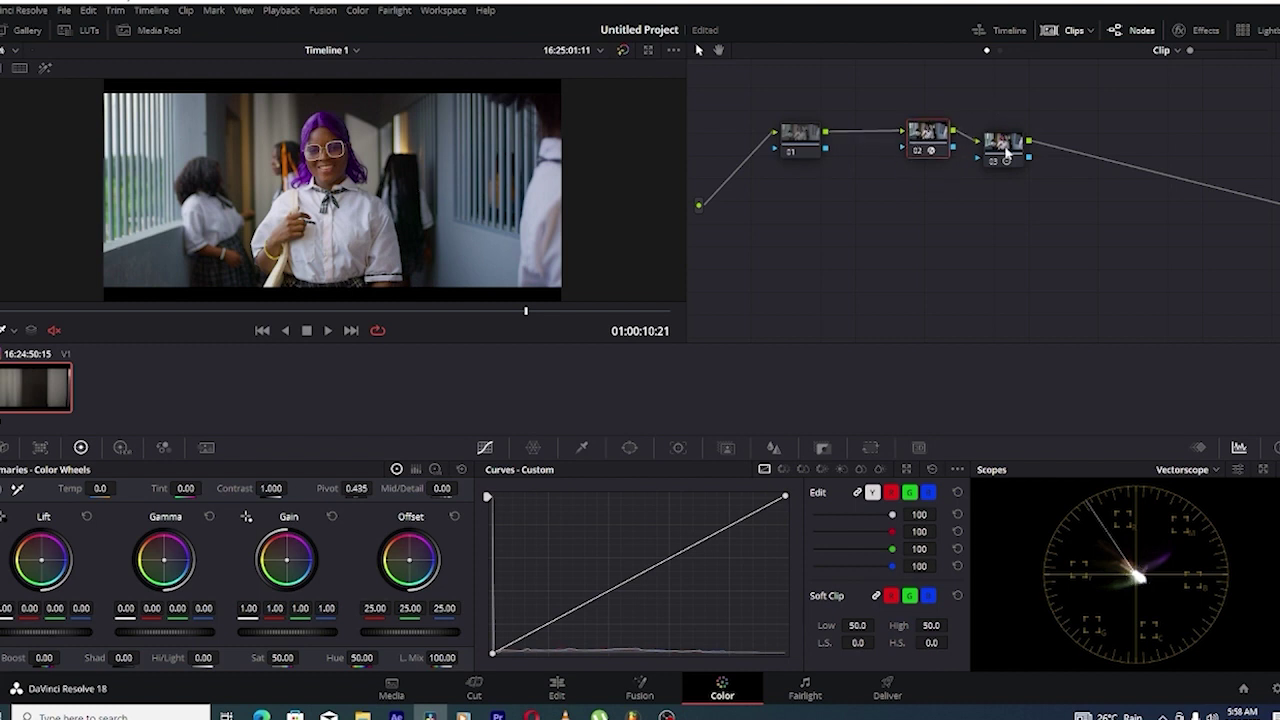
left_click_drag(1006, 150, 1020, 149)
left_click(1197, 31)
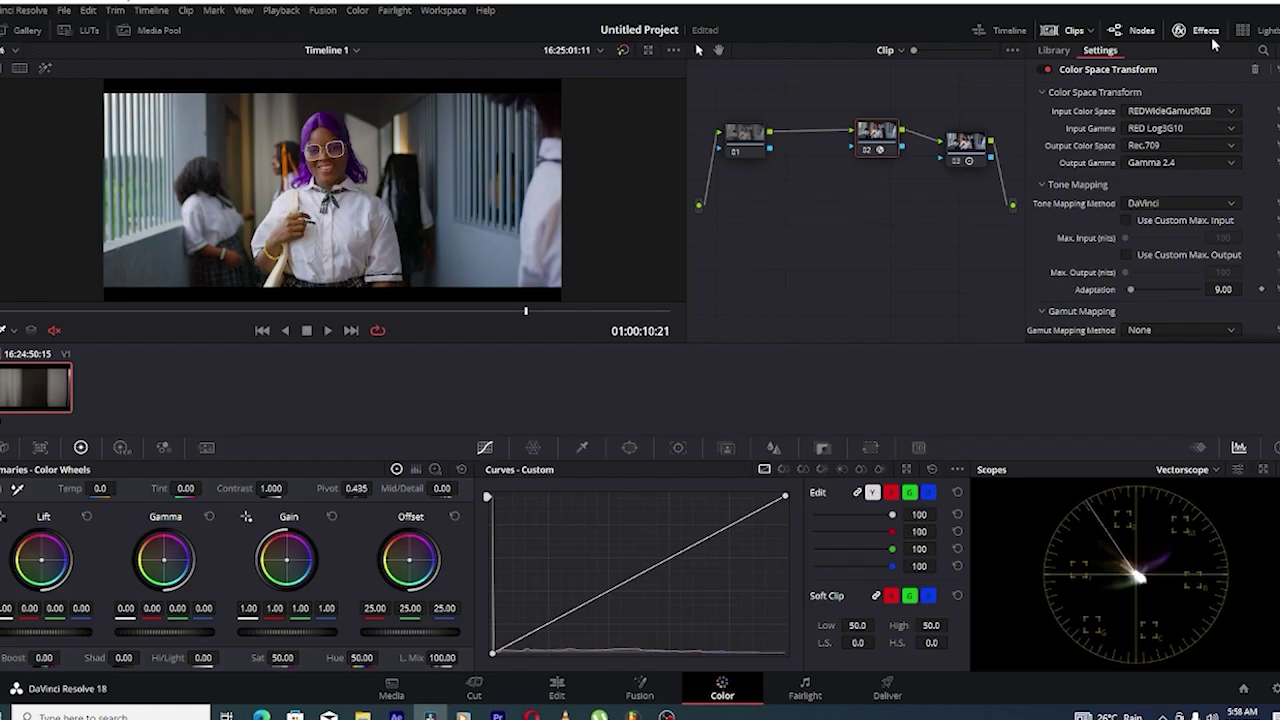
left_click(1197, 31)
left_click(1032, 140)
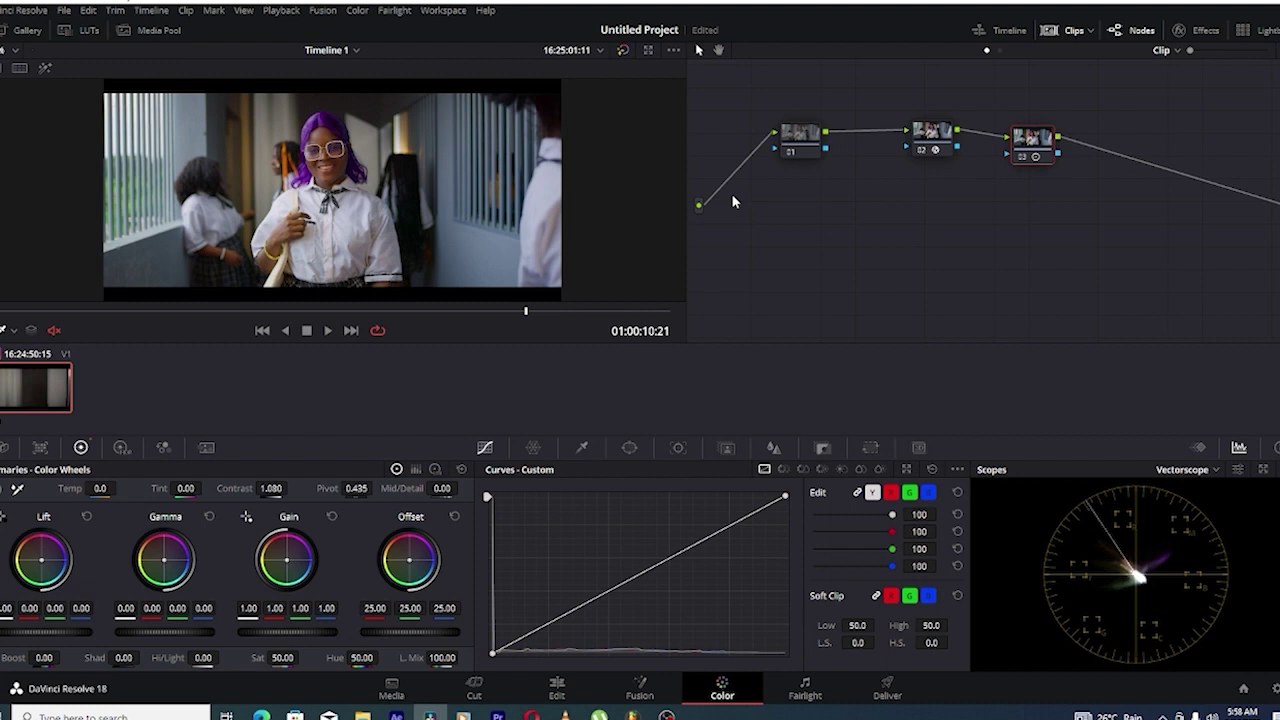
Delete node 03 from the node graph.
right_click(1033, 148)
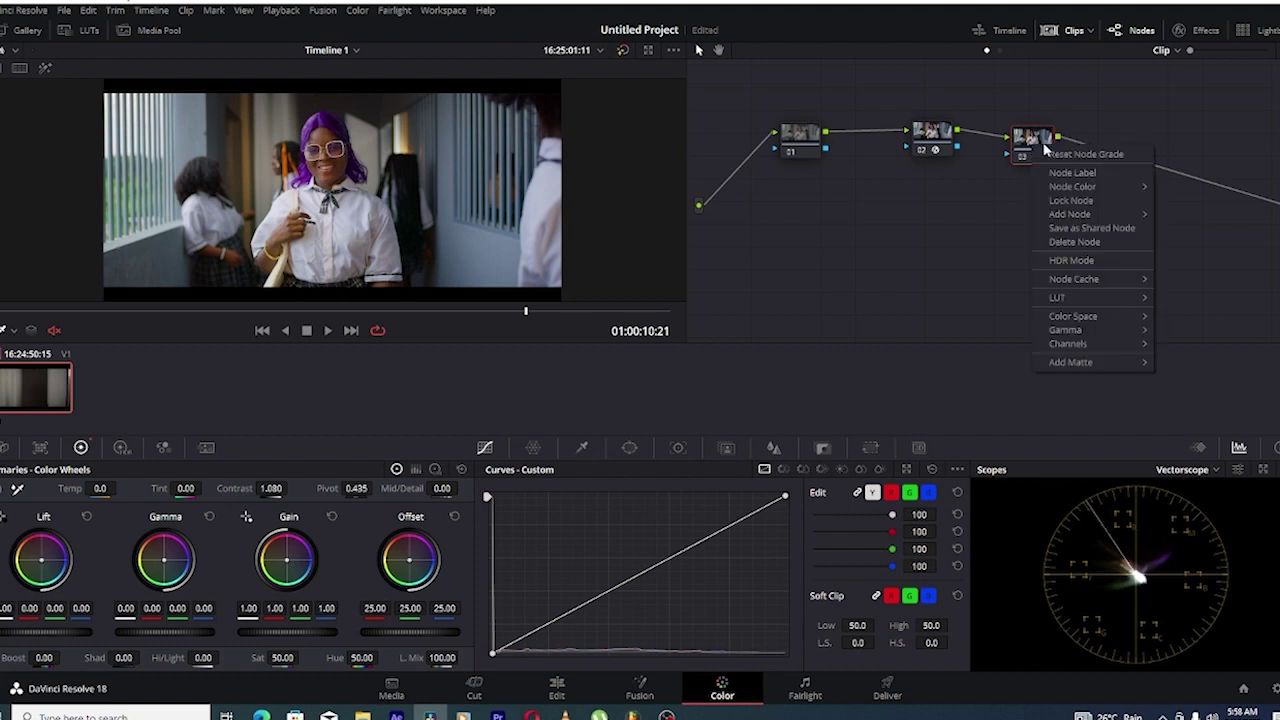
left_click(1030, 145)
left_click_drag(936, 145, 936, 172)
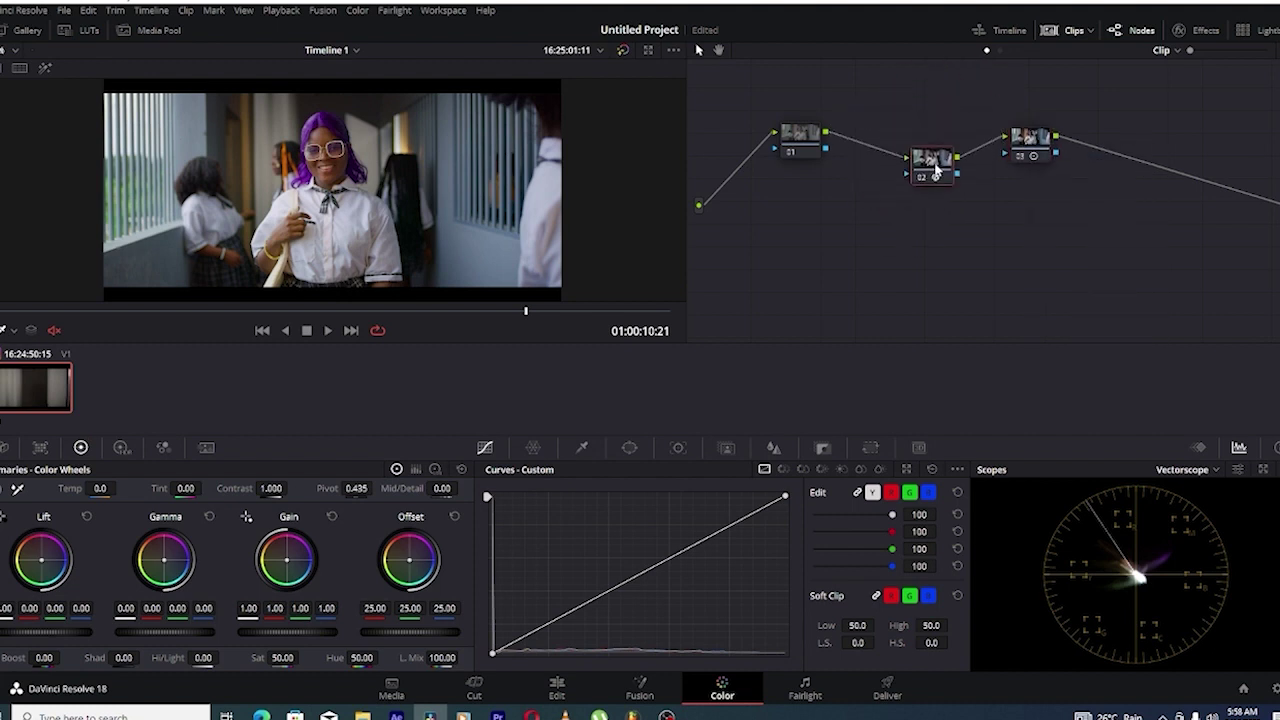
right_click(1038, 148)
left_click(1040, 150)
right_click(1028, 150)
left_click(1045, 240)
Reposition nodes 01 and 02 and add three serial nodes after node 01.
left_click_drag(960, 182, 1184, 199)
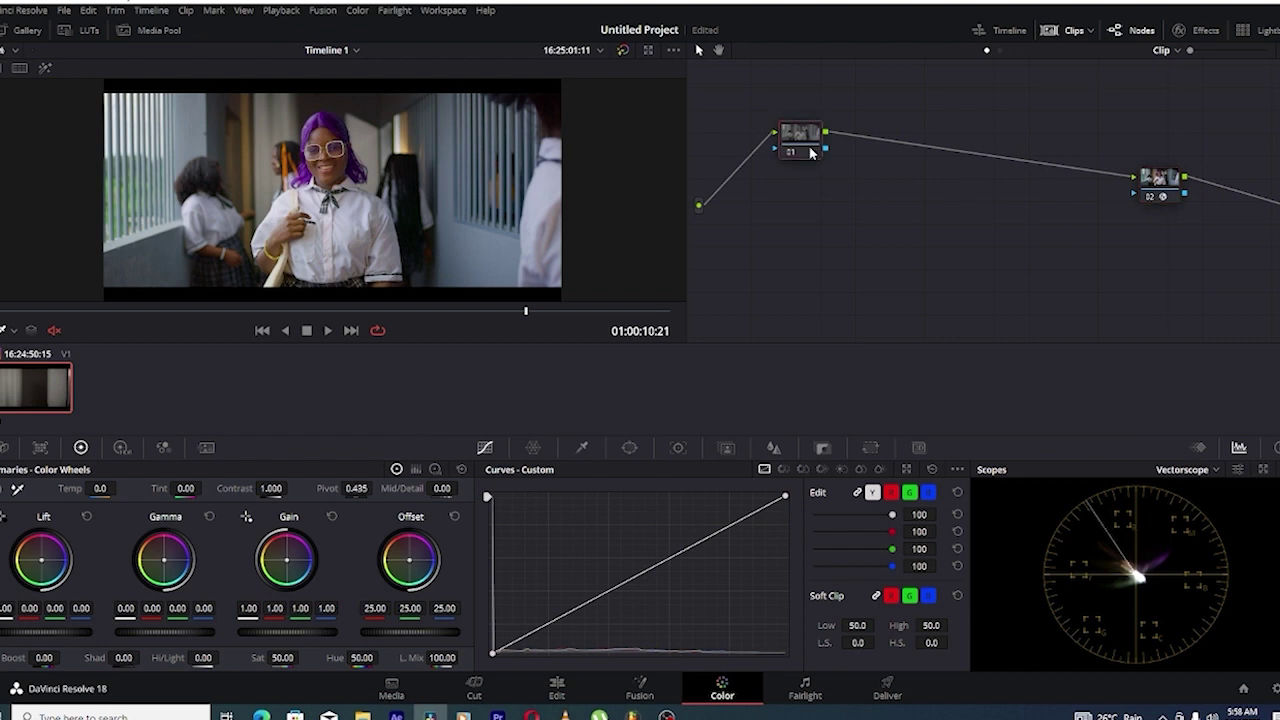
left_click_drag(818, 150, 823, 178)
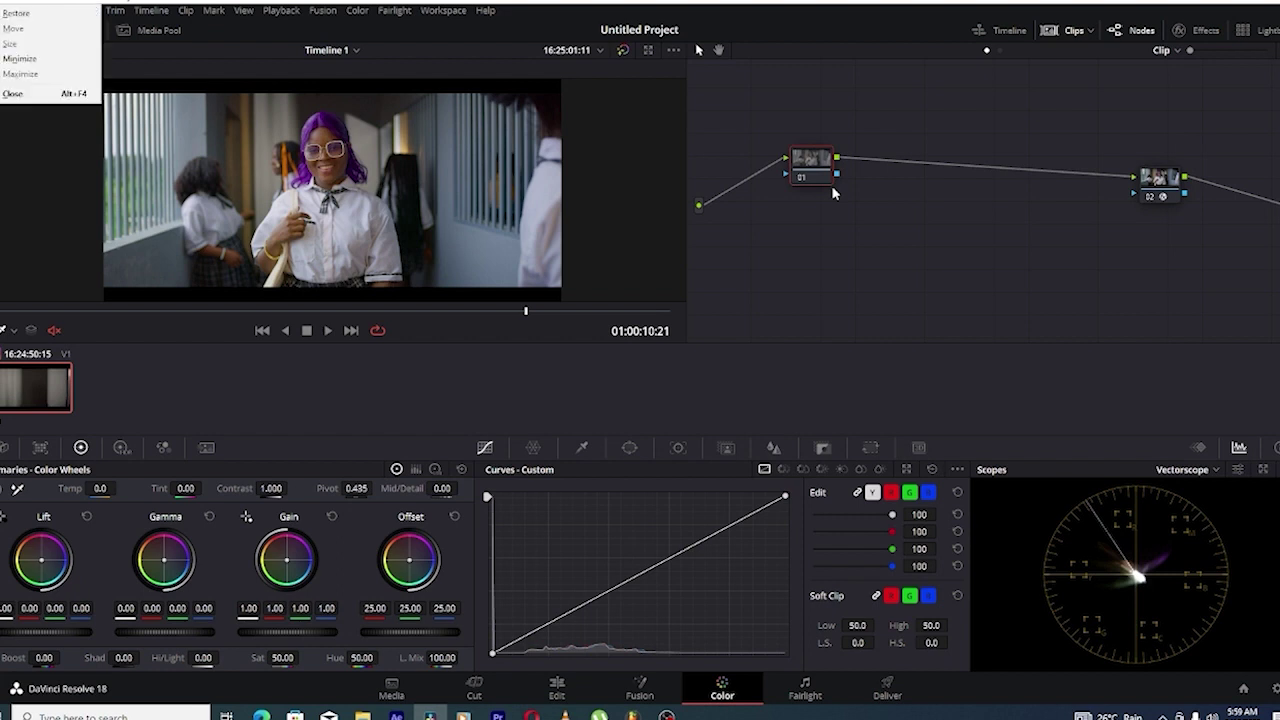
key("alt+s")
key("alt+s")
key("alt+s")
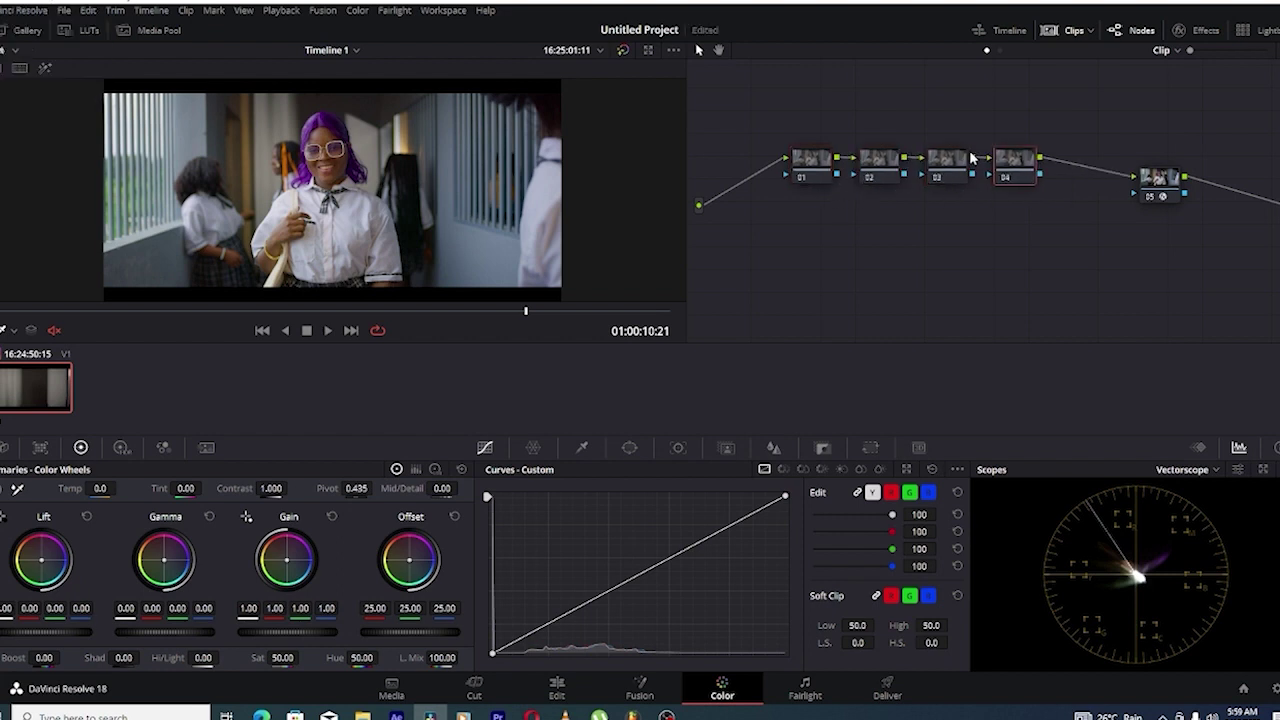
left_click(1205, 37)
left_click(1191, 40)
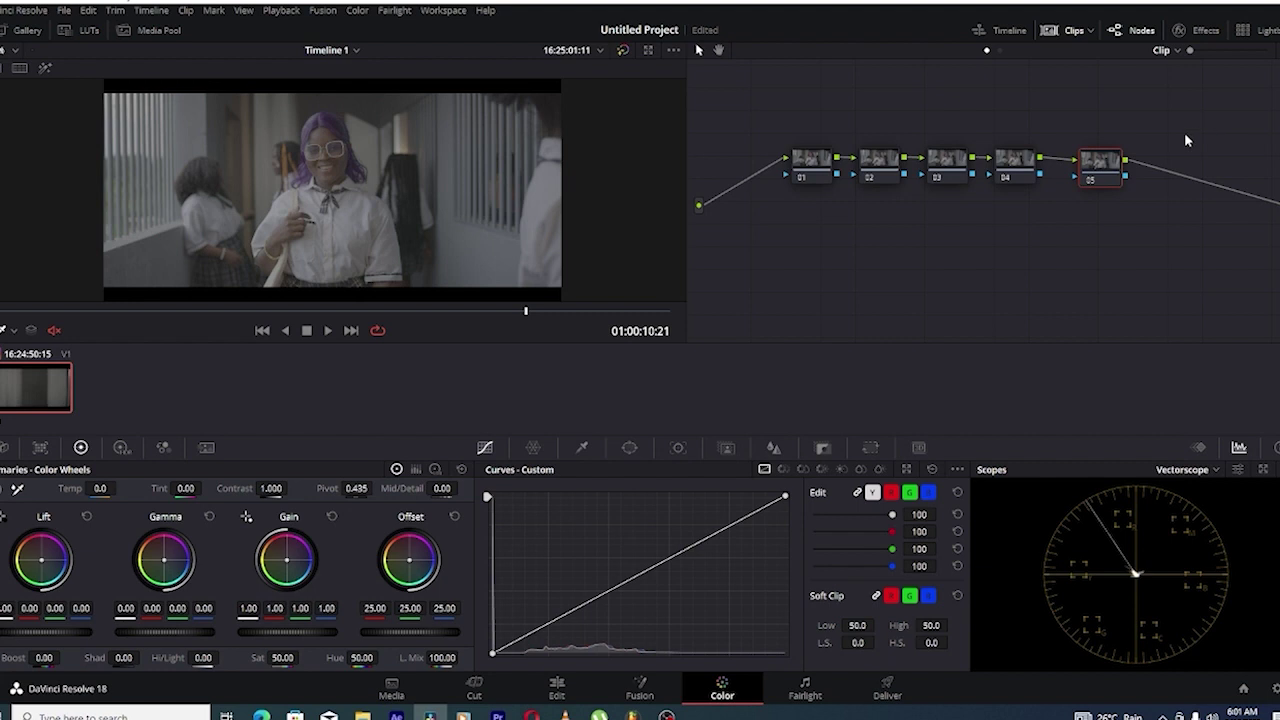
left_click(1273, 688)
In Color Management, set Timeline color space to DaVinci WG/Intermediate and save.
left_click(341, 157)
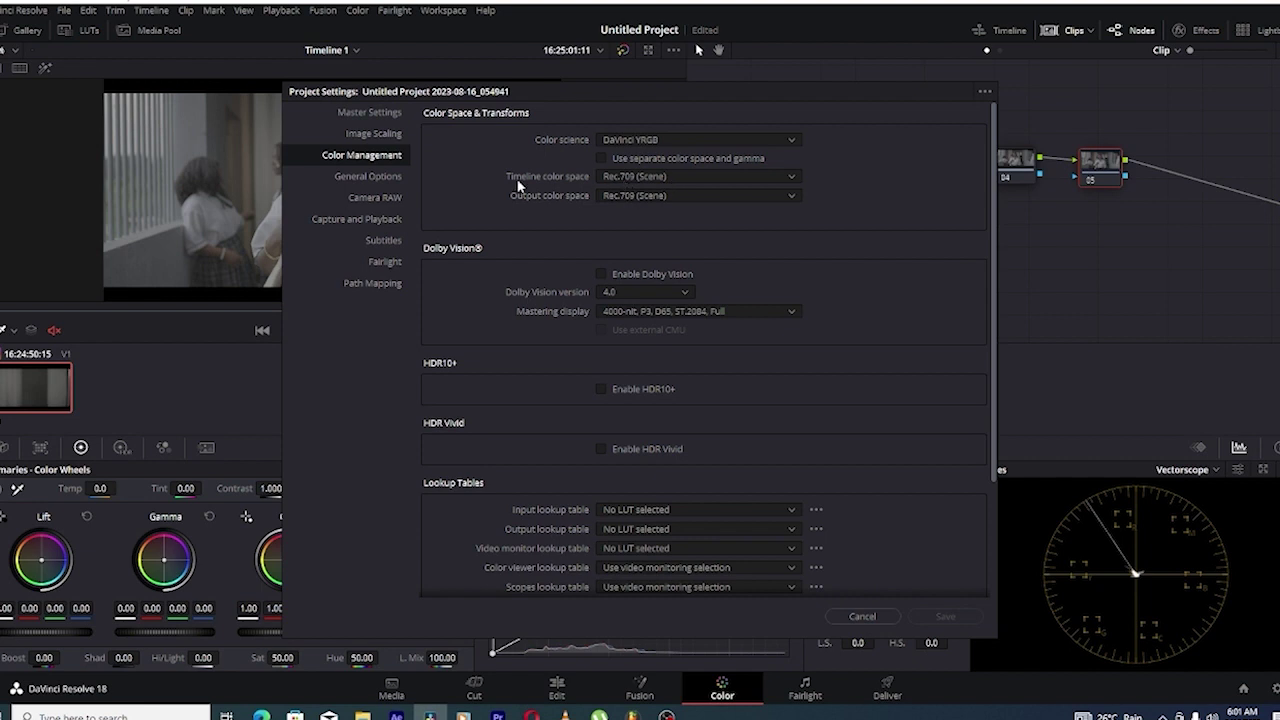
left_click(610, 180)
scroll(684, 327, "up", 5)
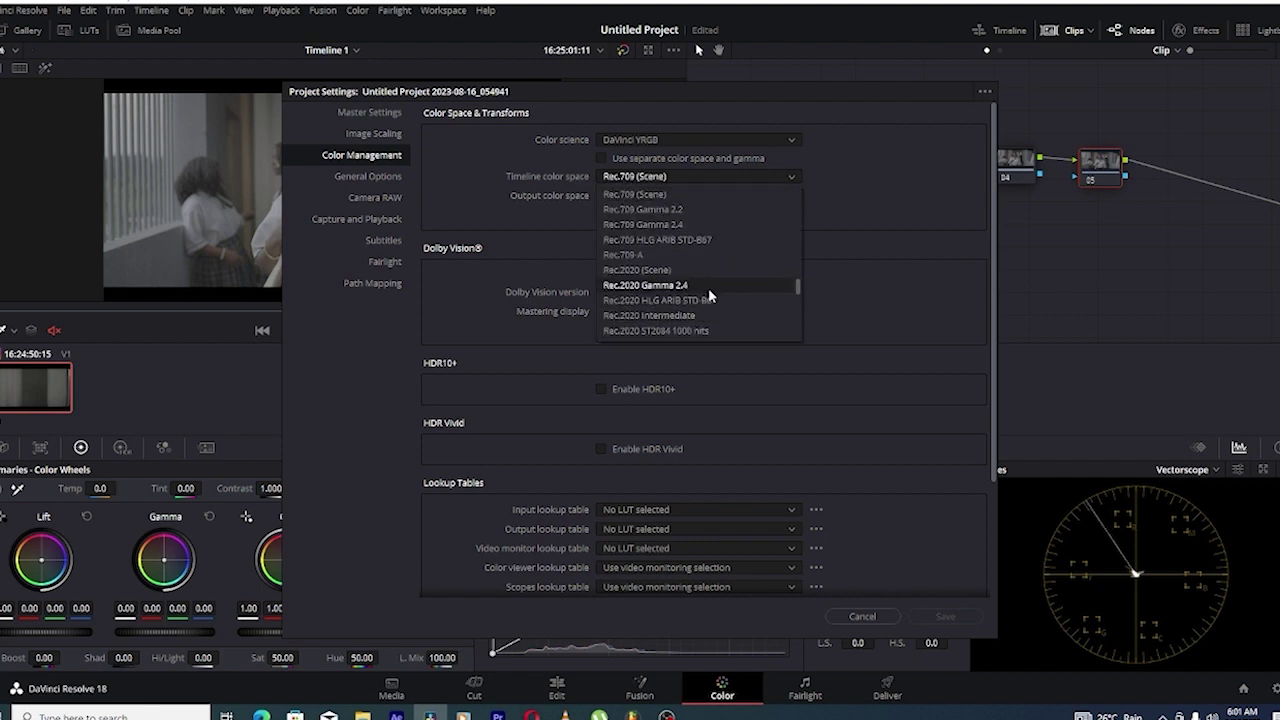
left_click(669, 272)
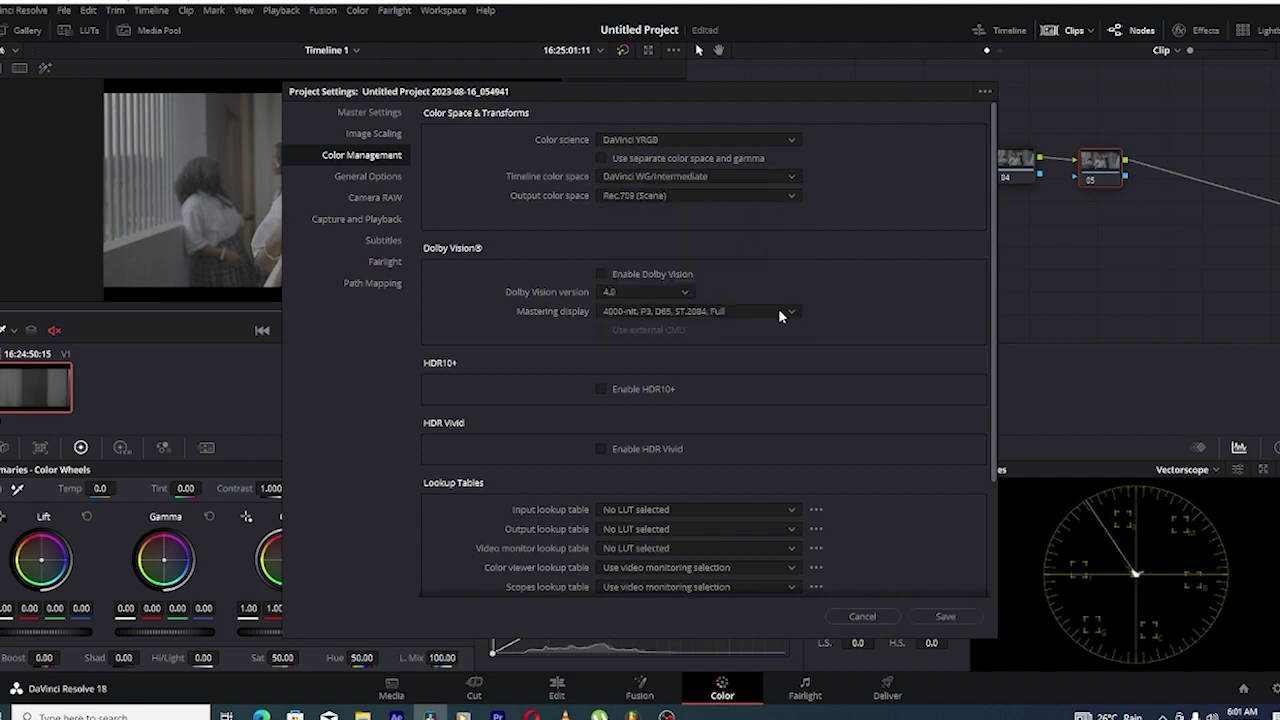
left_click(945, 616)
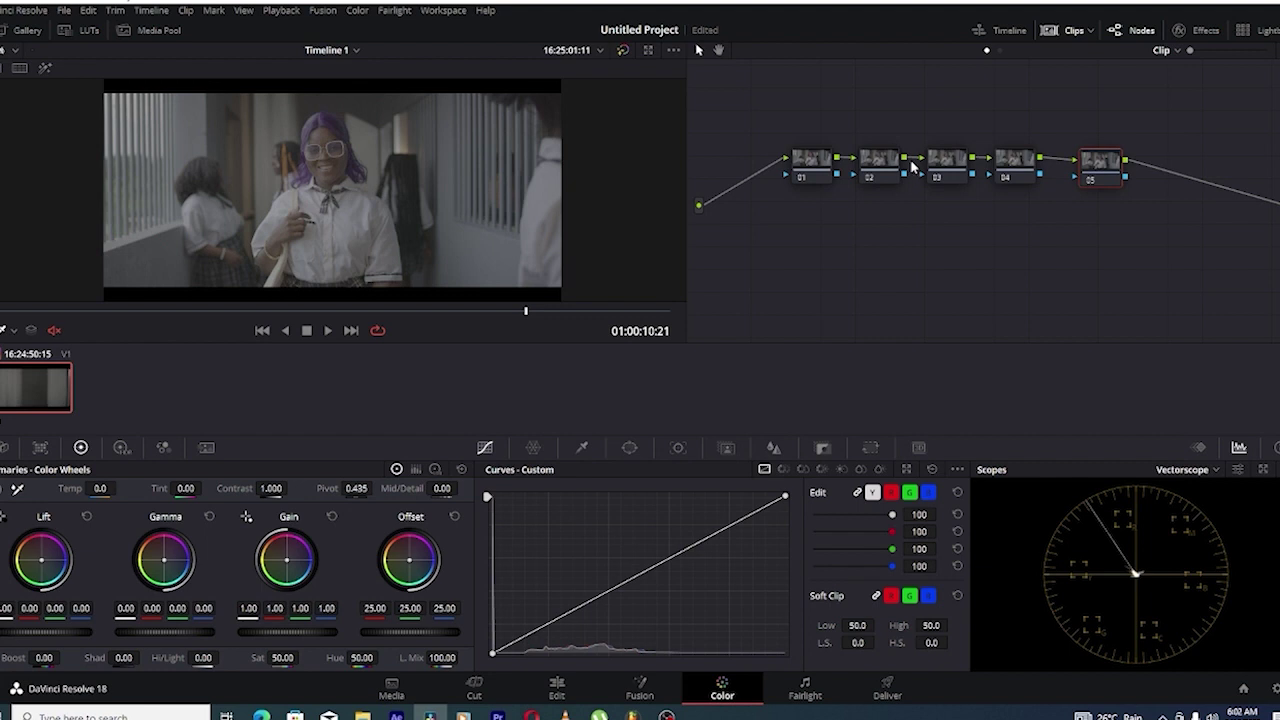
Apply Color Space Transform to node 01 and place node 05 to the right of node 04.
left_click(812, 167)
left_click(1197, 30)
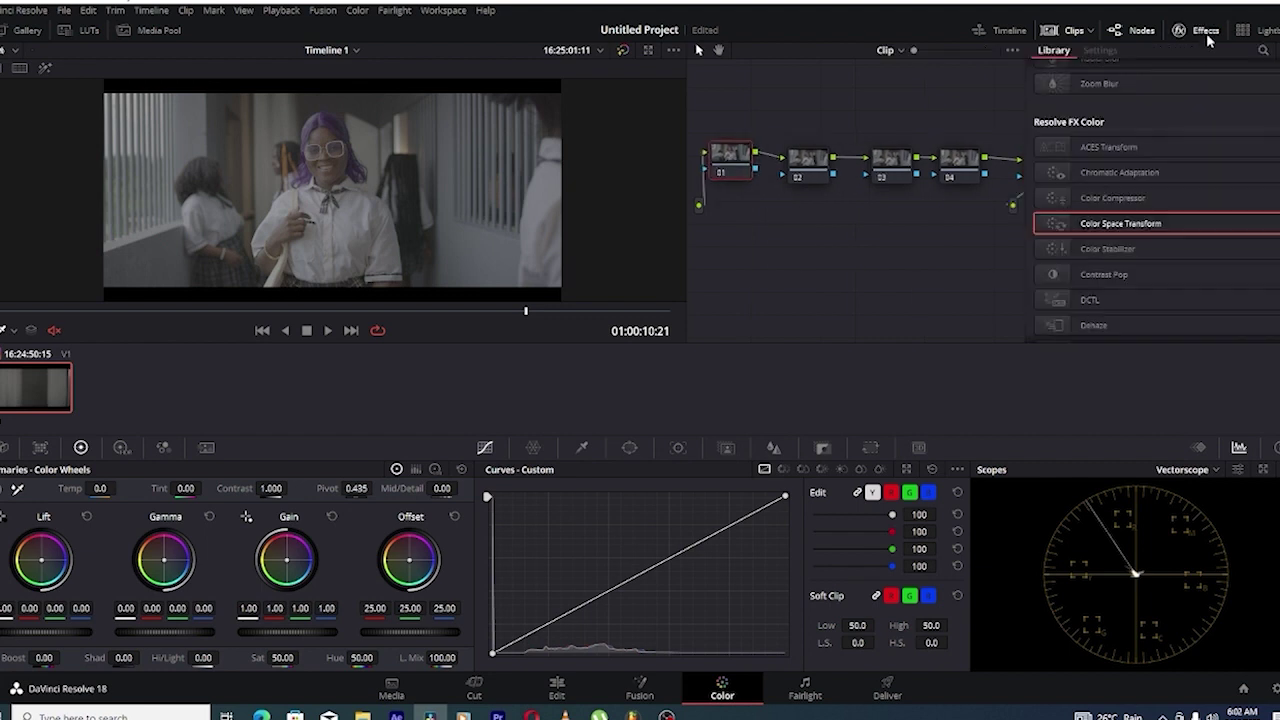
left_click_drag(1120, 223, 728, 162)
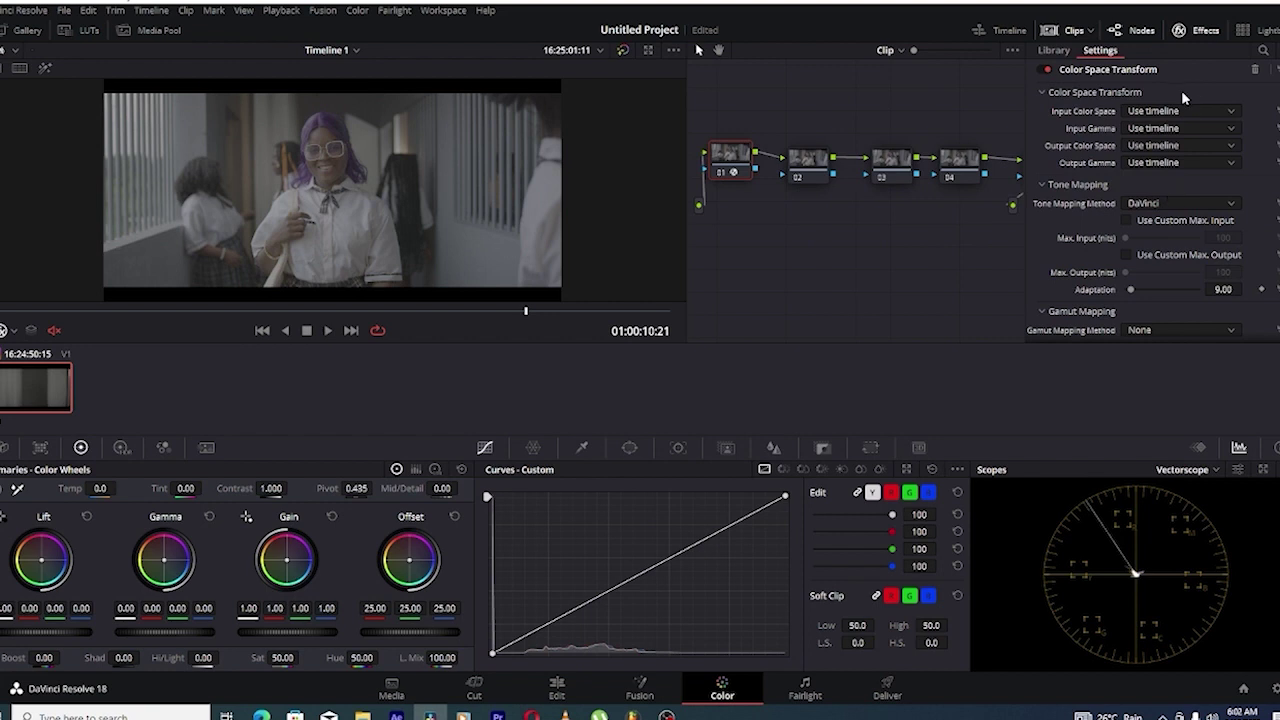
left_click(1200, 30)
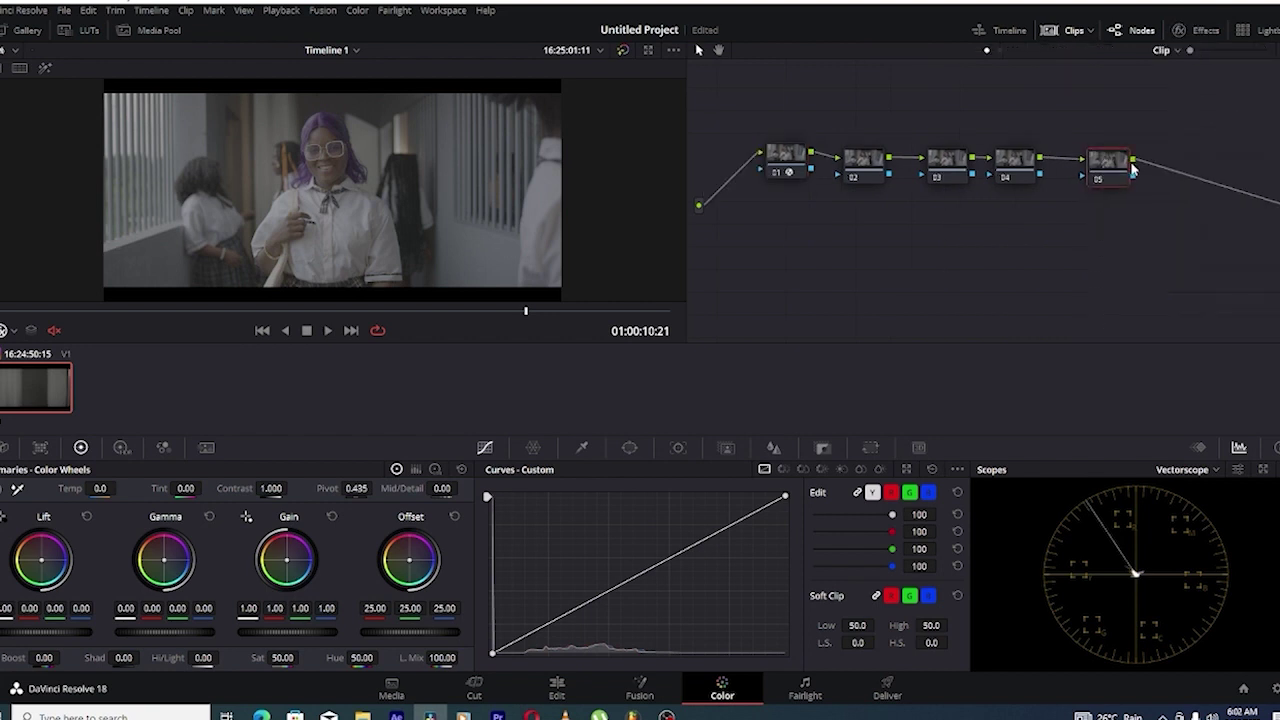
left_click_drag(1108, 158, 1022, 203)
left_click(1200, 30)
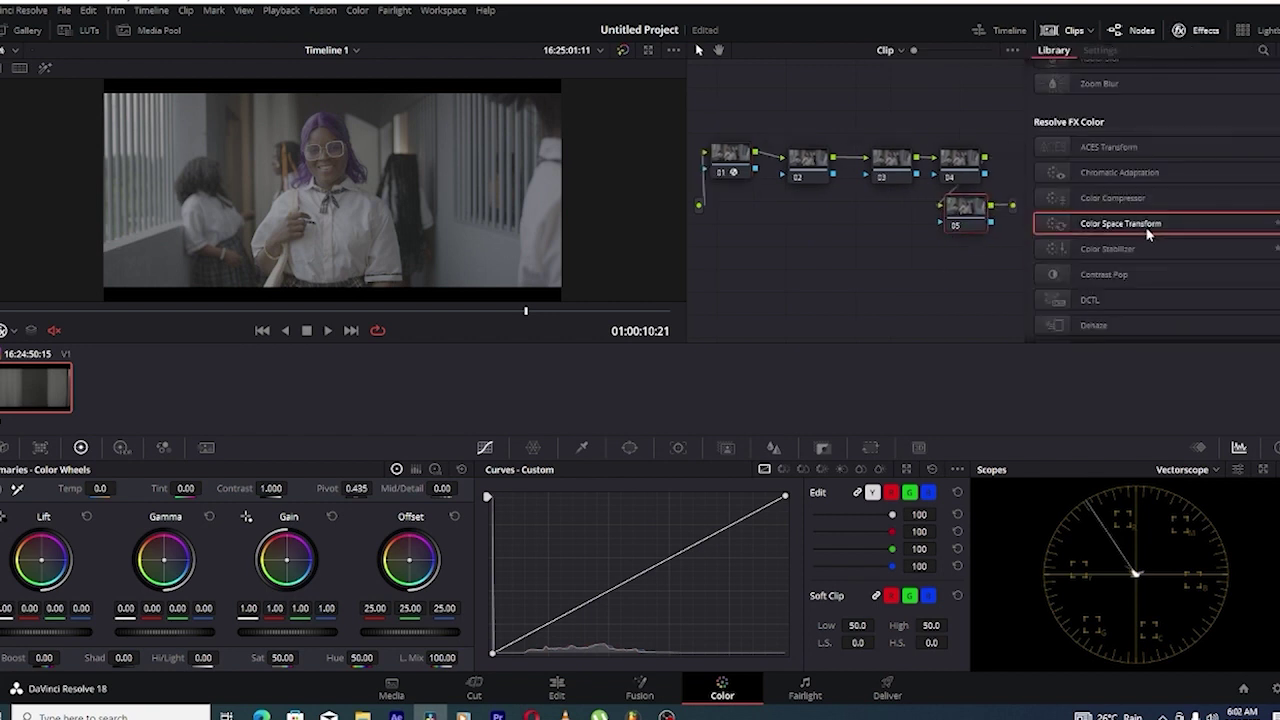
left_click(1200, 30)
left_click_drag(1018, 207, 1133, 180)
Label node 01 "In" and node 05 "Out".
left_click(778, 145)
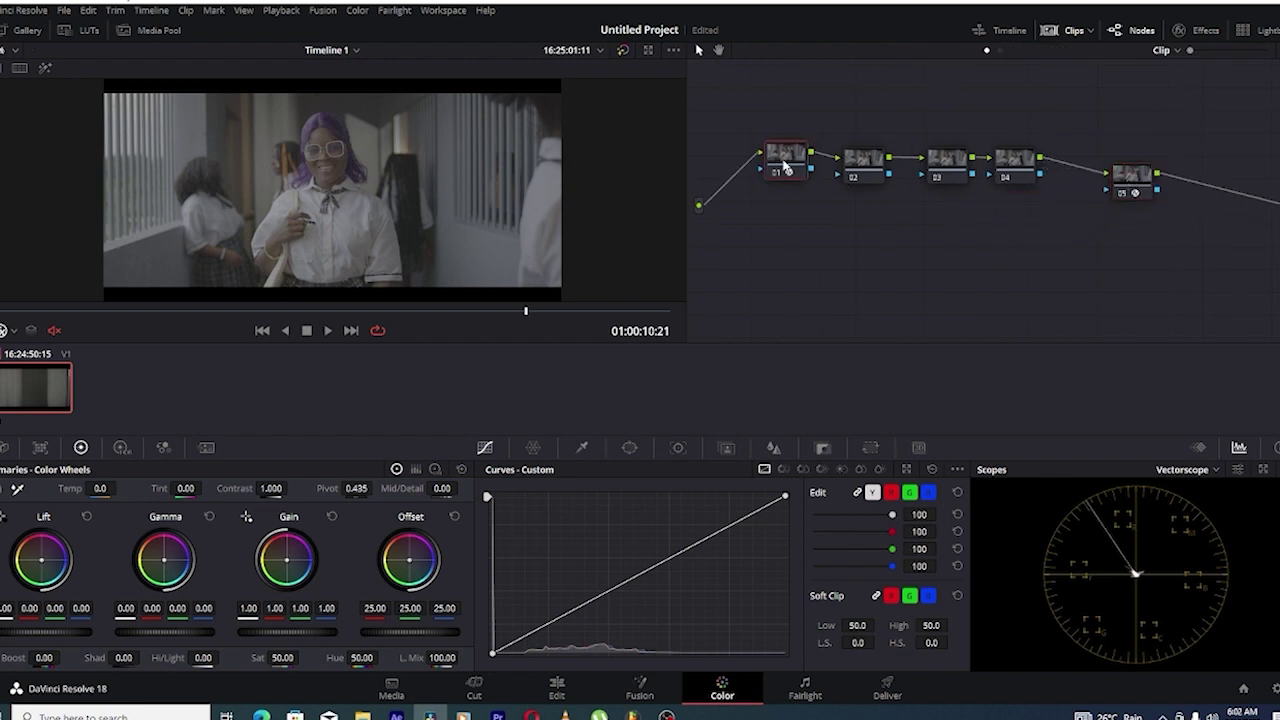
right_click(787, 165)
left_click(843, 180)
type("In")
left_click(1150, 183)
right_click(1150, 188)
left_click(1155, 205)
type("Out")
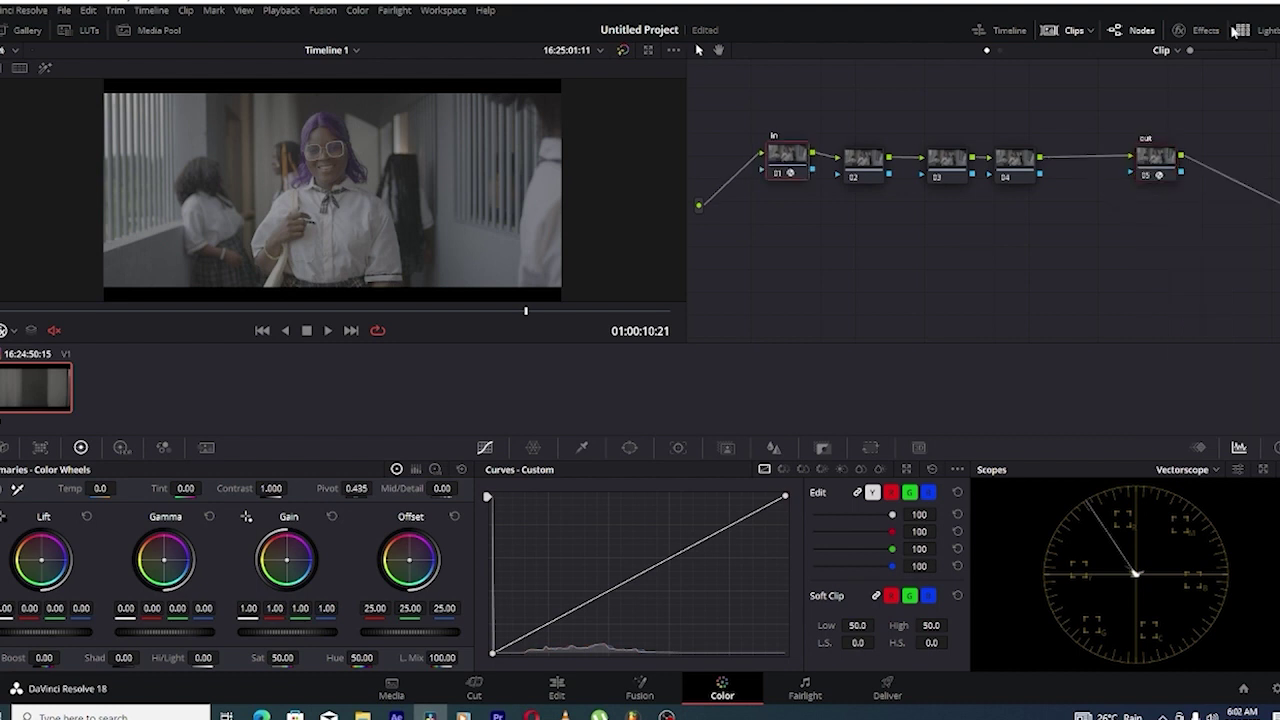
left_click(1195, 30)
Set the In transform's input to REDWideGamutRGB / RED Log3G10.
left_click(1172, 115)
scroll(1190, 220, "down", 5)
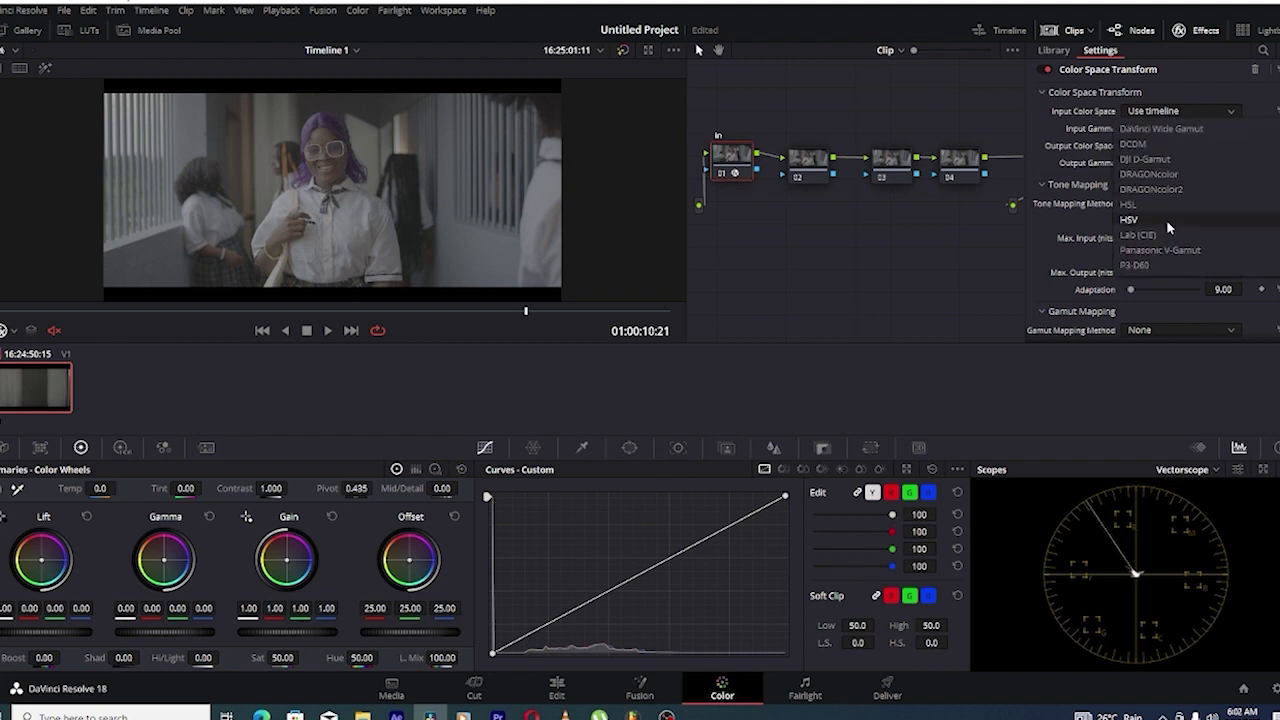
scroll(1188, 200, "down", 3)
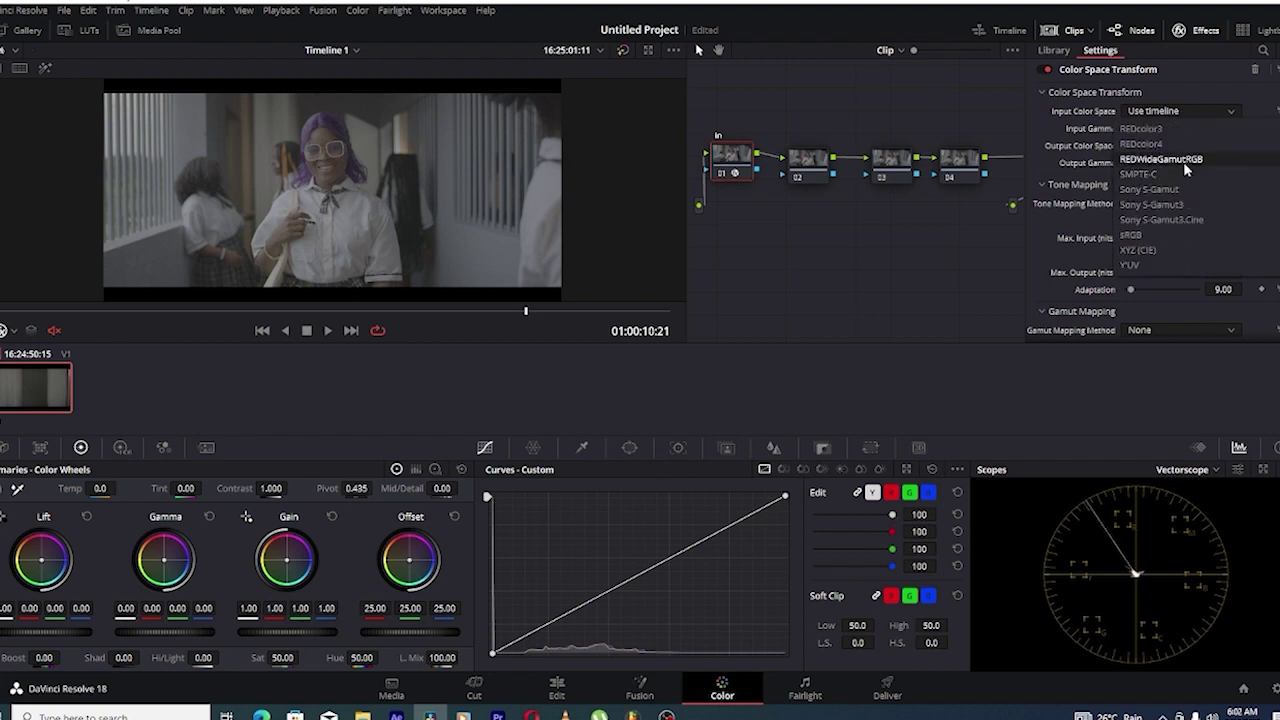
left_click(1183, 163)
left_click(1147, 128)
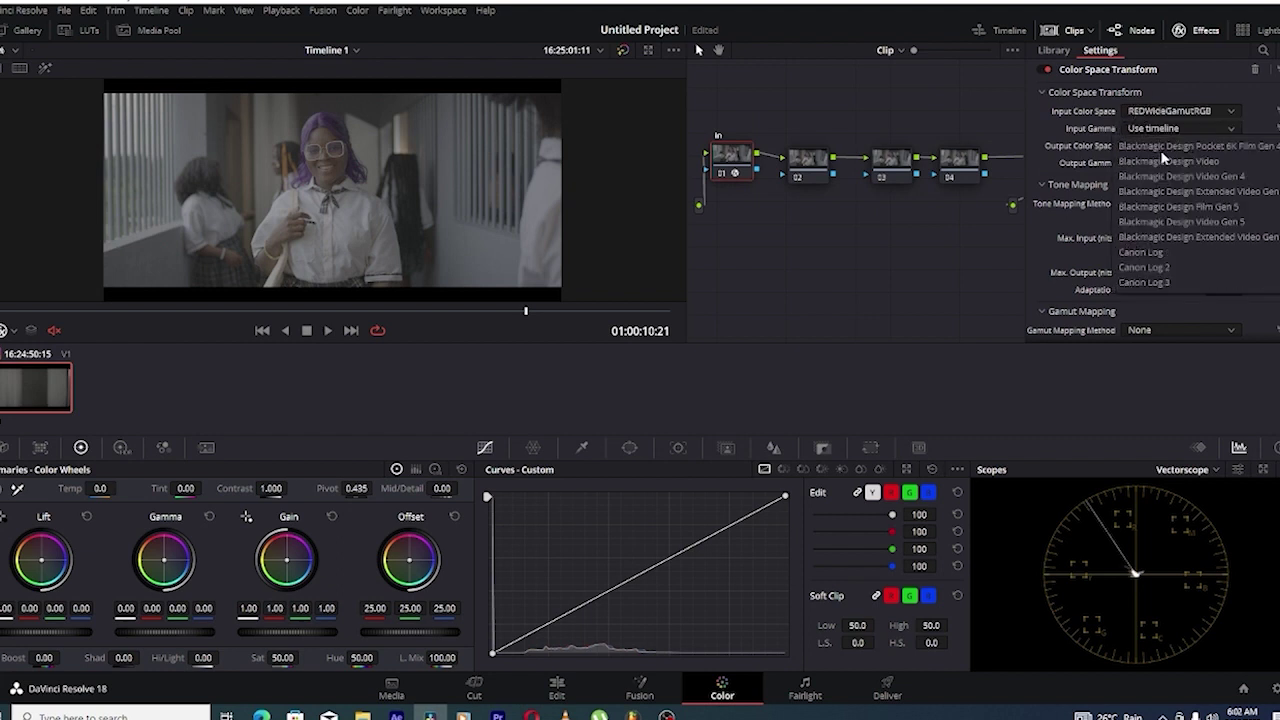
scroll(1160, 205, "down", 3)
left_click(1160, 204)
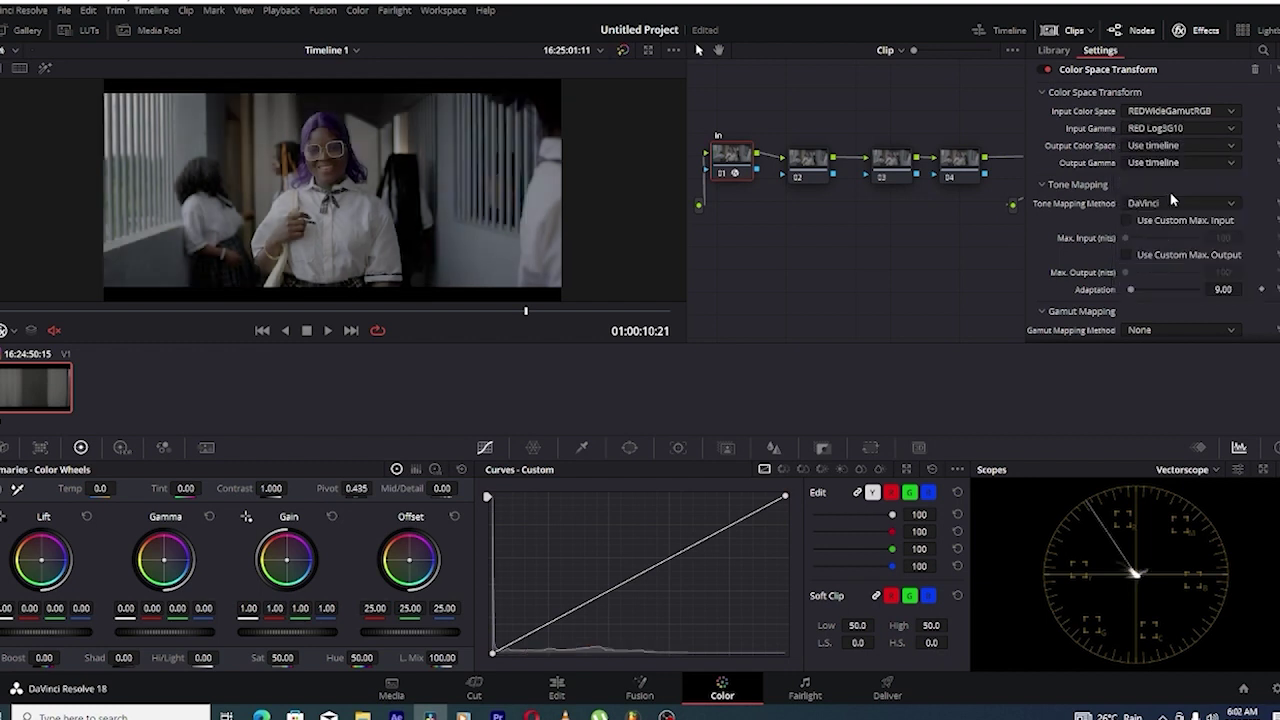
Set the In transform's output to DaVinci Wide Gamut / DaVinci Intermediate.
left_click(1180, 145)
scroll(1180, 207, "down", 5)
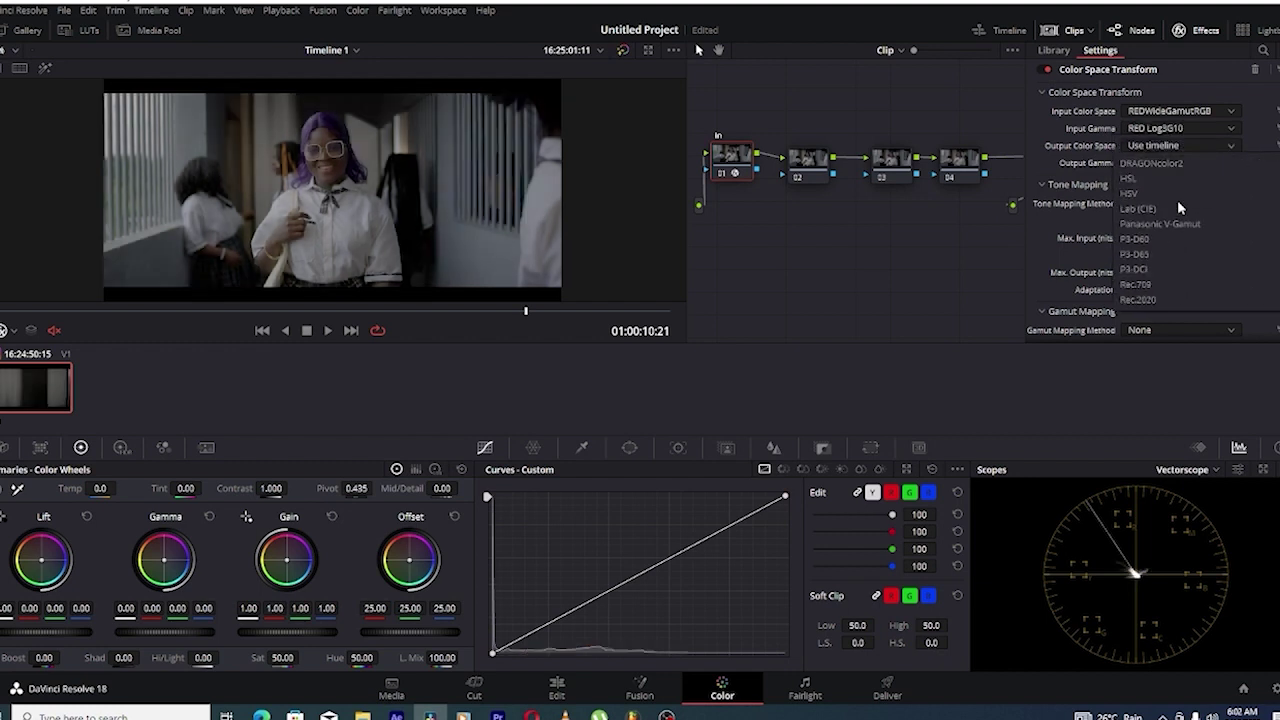
scroll(1177, 215, "up", 4)
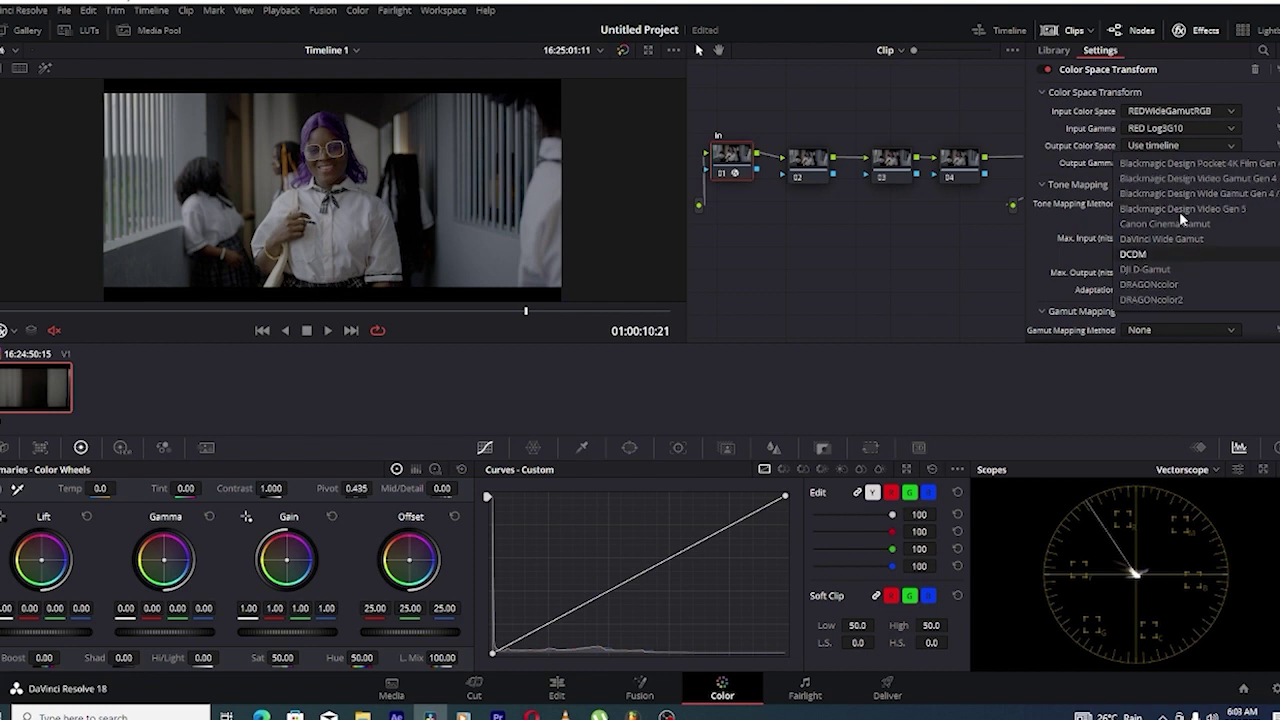
left_click(1177, 200)
left_click(1183, 163)
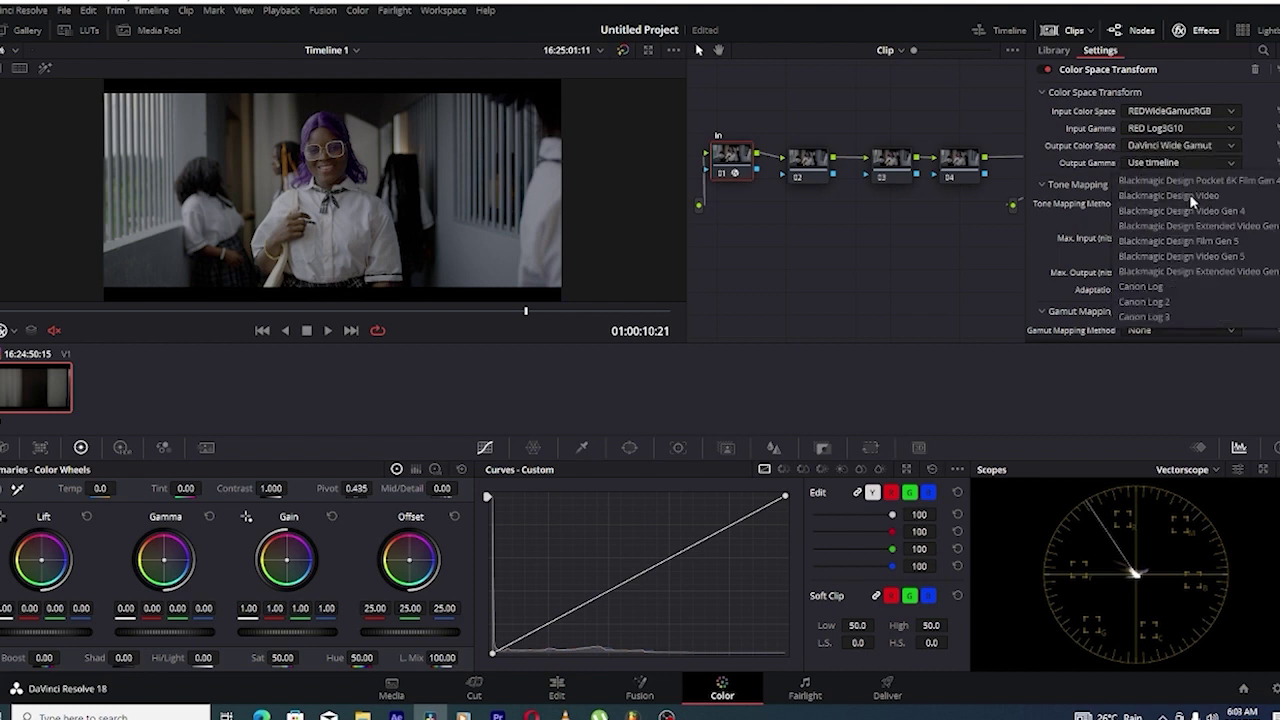
scroll(1166, 254, "down", 5)
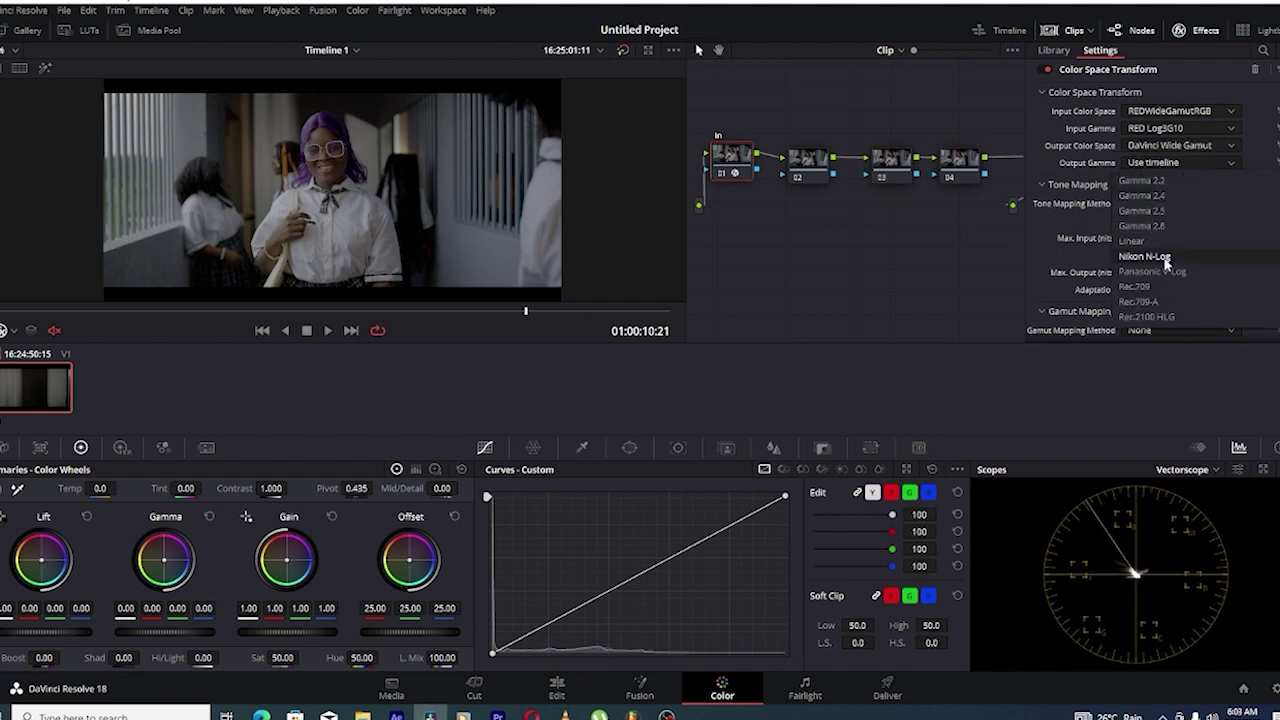
scroll(1172, 240, "up", 4)
left_click(1180, 221)
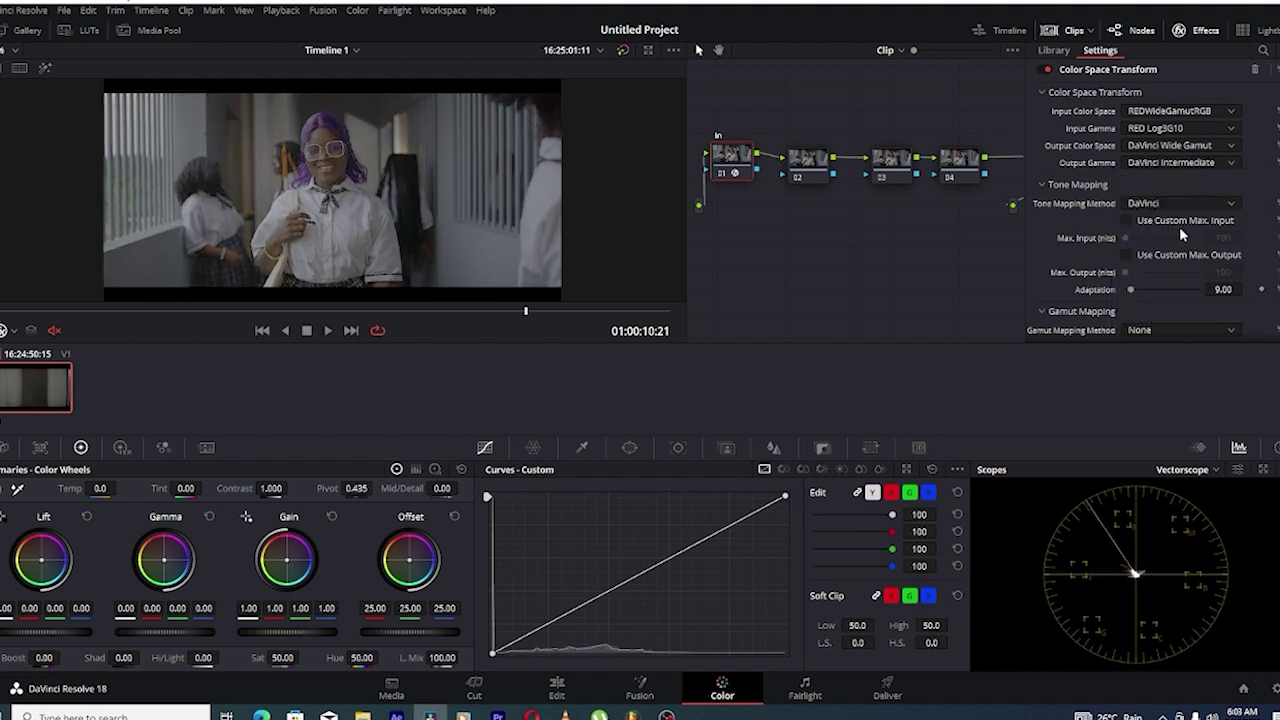
left_click(1195, 31)
Check the In node's transform, then bring up the Out node's CST settings.
left_click(1203, 33)
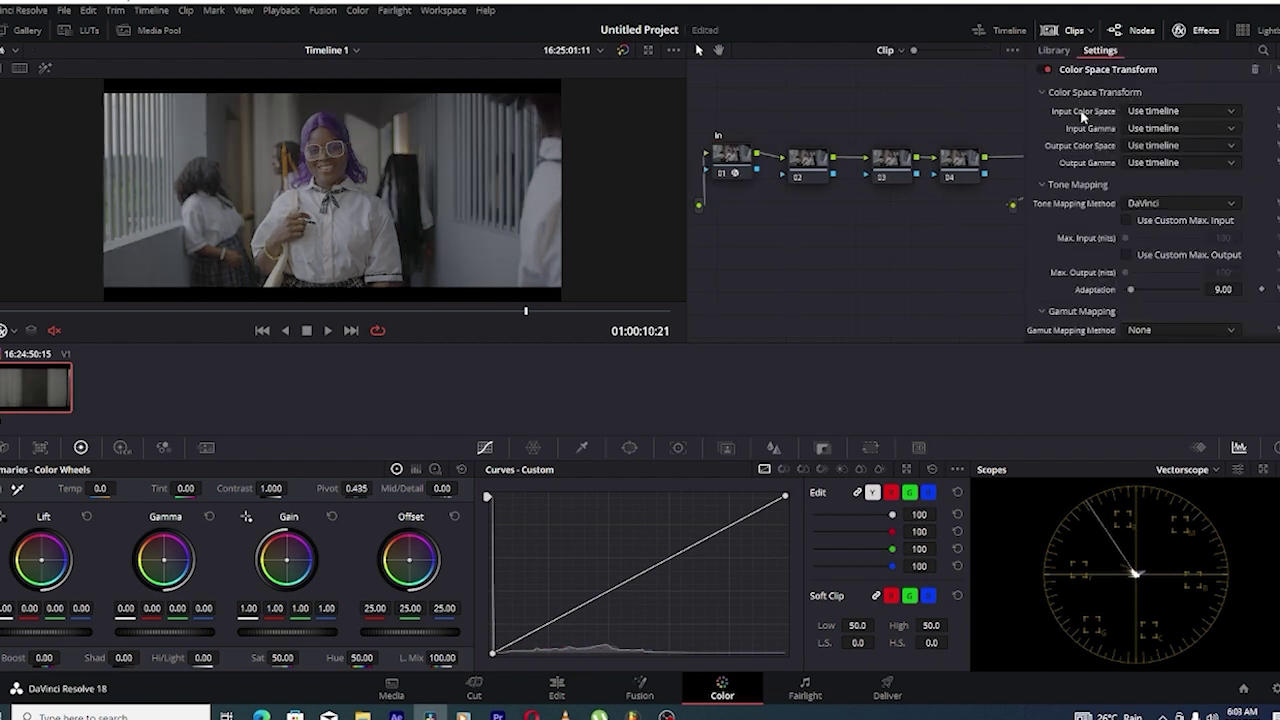
left_click(1176, 112)
left_click(731, 163)
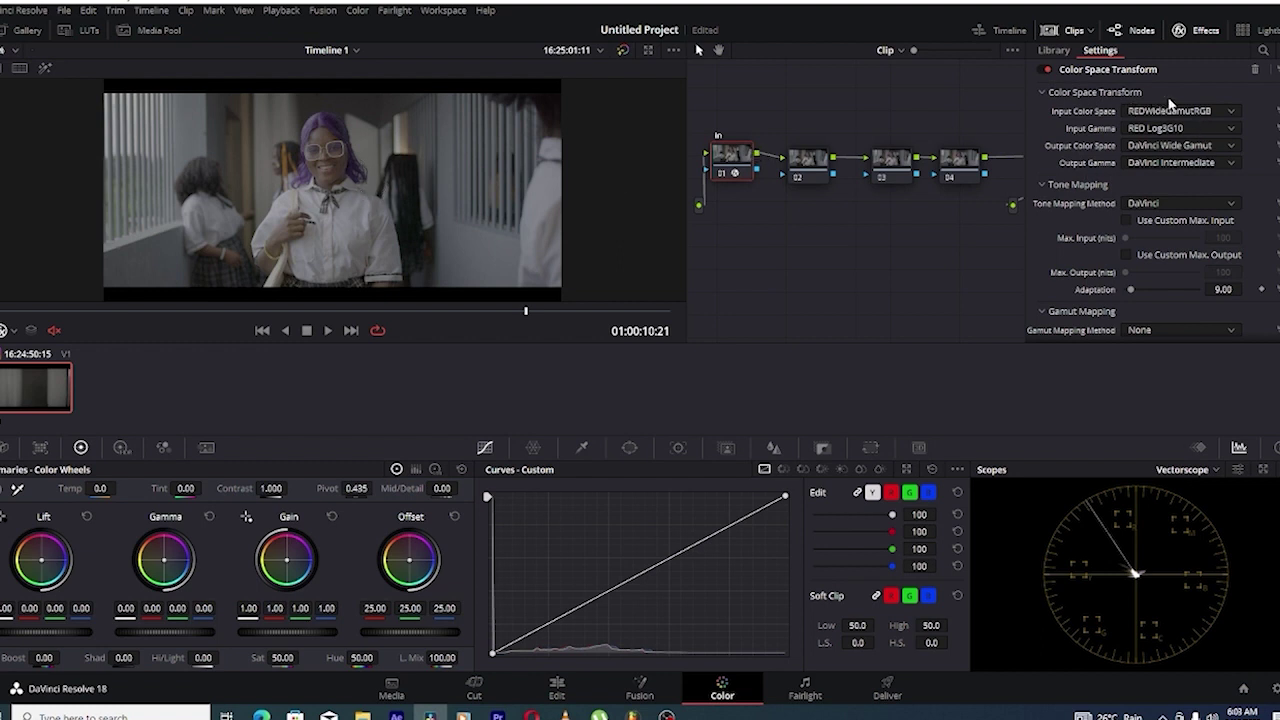
left_click(1205, 30)
left_click(1205, 30)
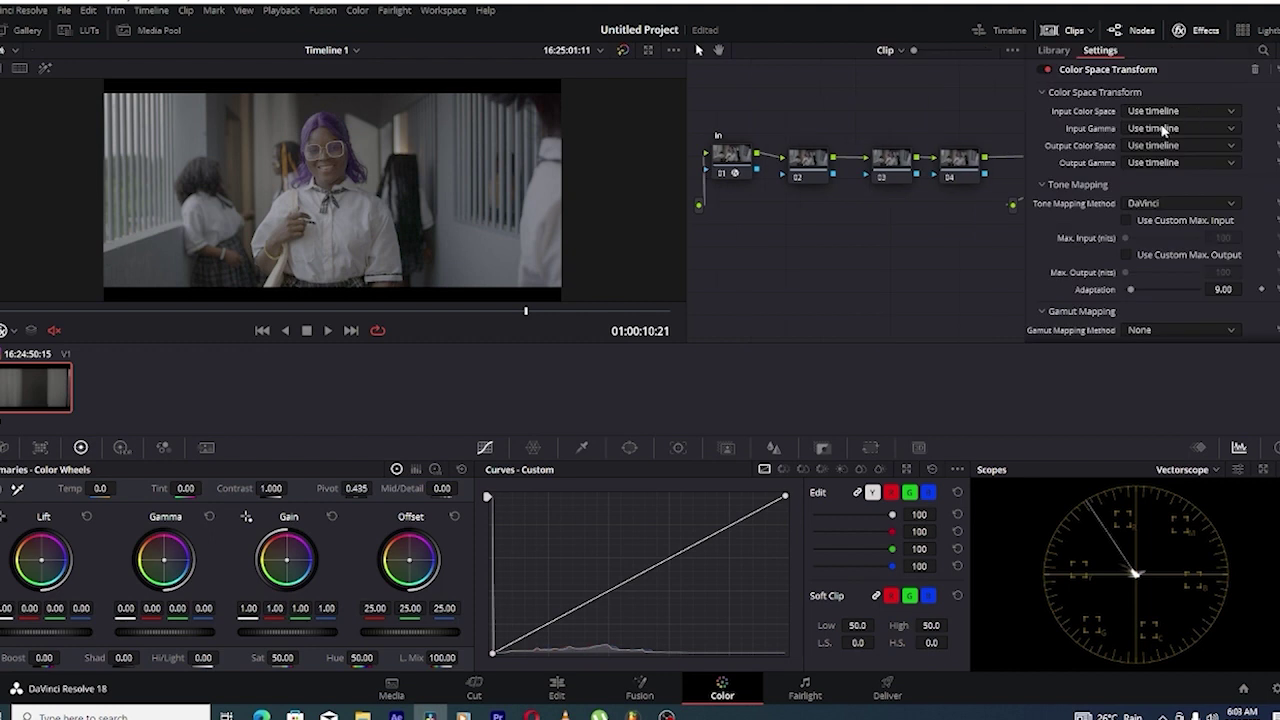
Set the Out transform's input to DaVinci Wide Gamut / DaVinci Intermediate.
left_click(1155, 112)
left_click(1160, 159)
left_click(1175, 128)
scroll(1174, 171, "down", 3)
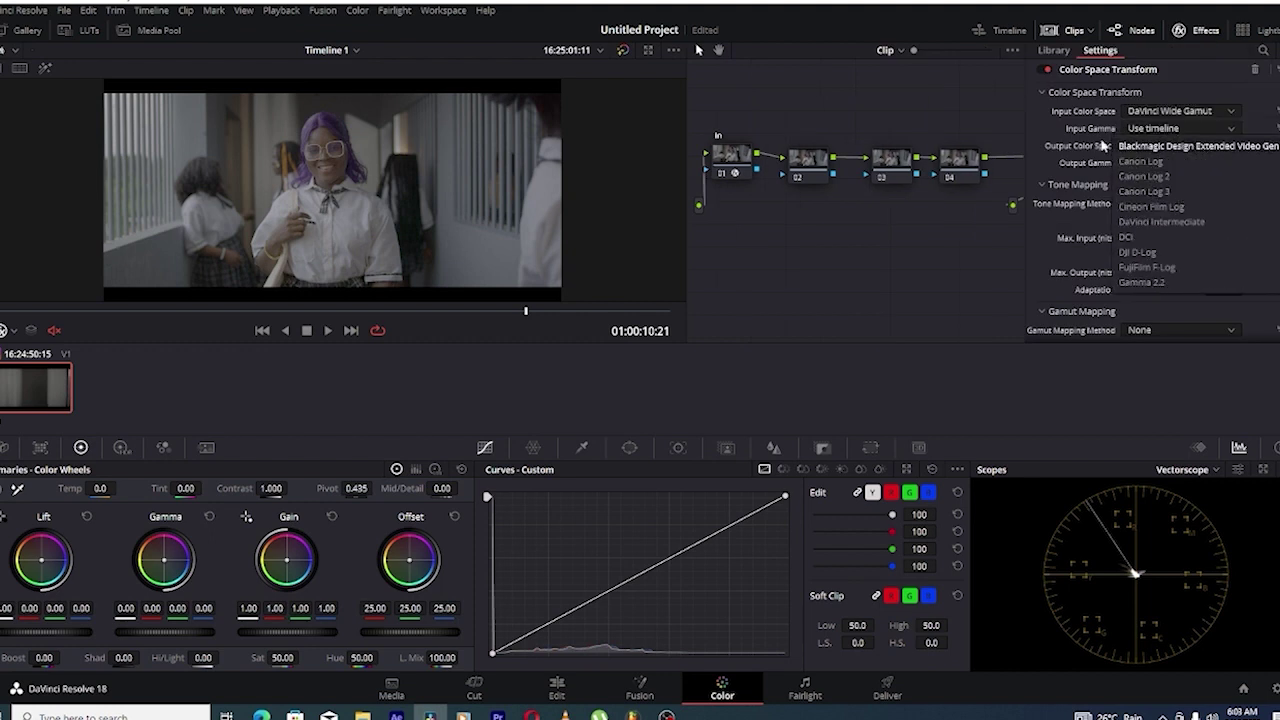
scroll(1185, 200, "down", 1)
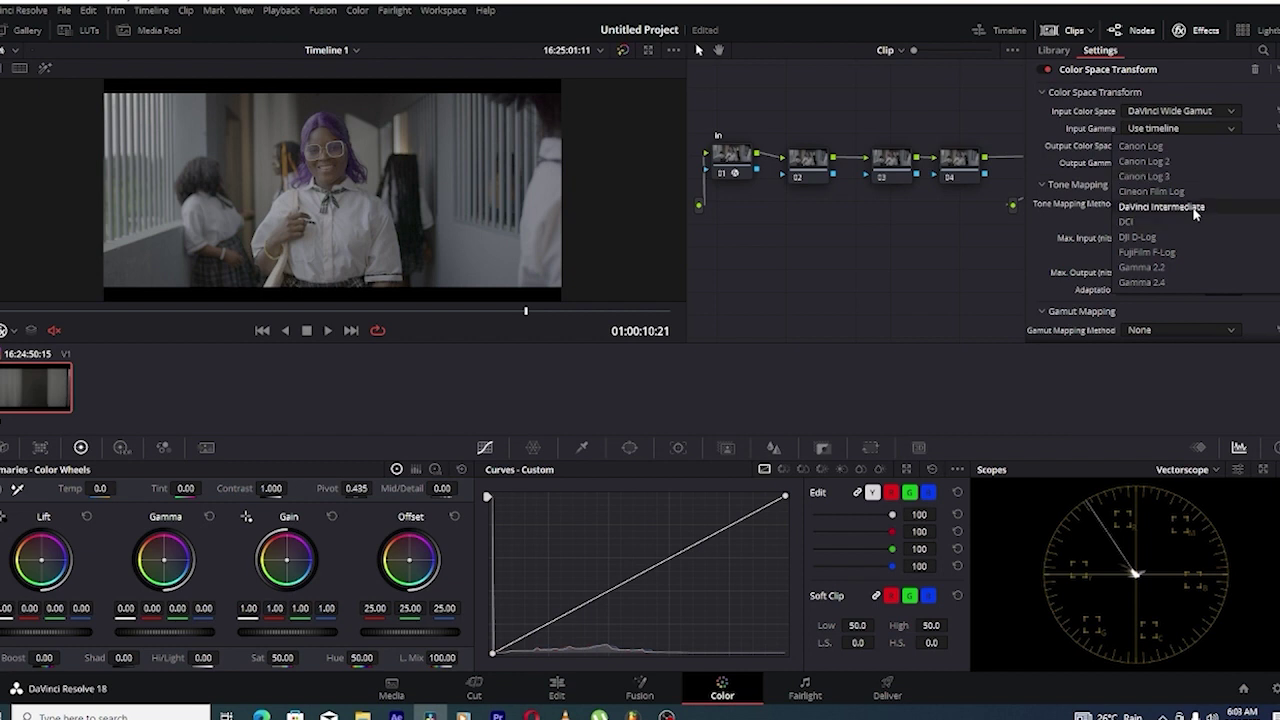
left_click(1194, 208)
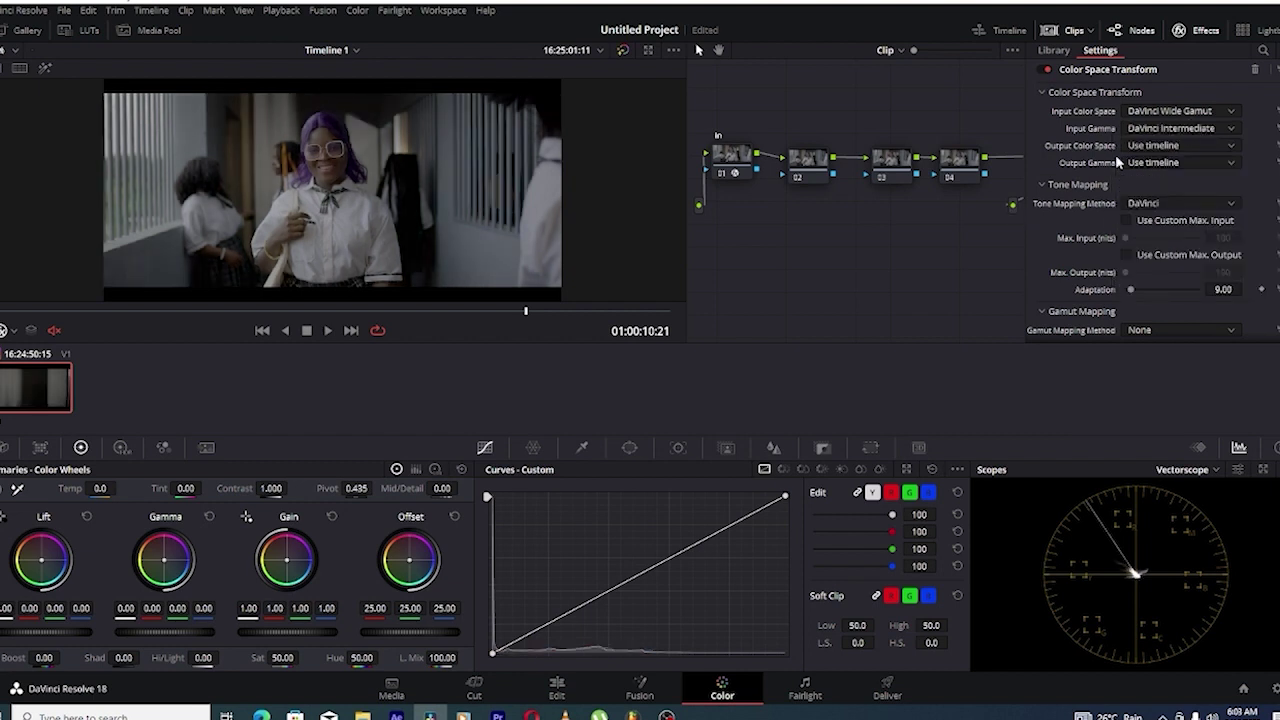
Set the Out transform's output to Rec.709 / Gamma 2.4.
left_click(1152, 146)
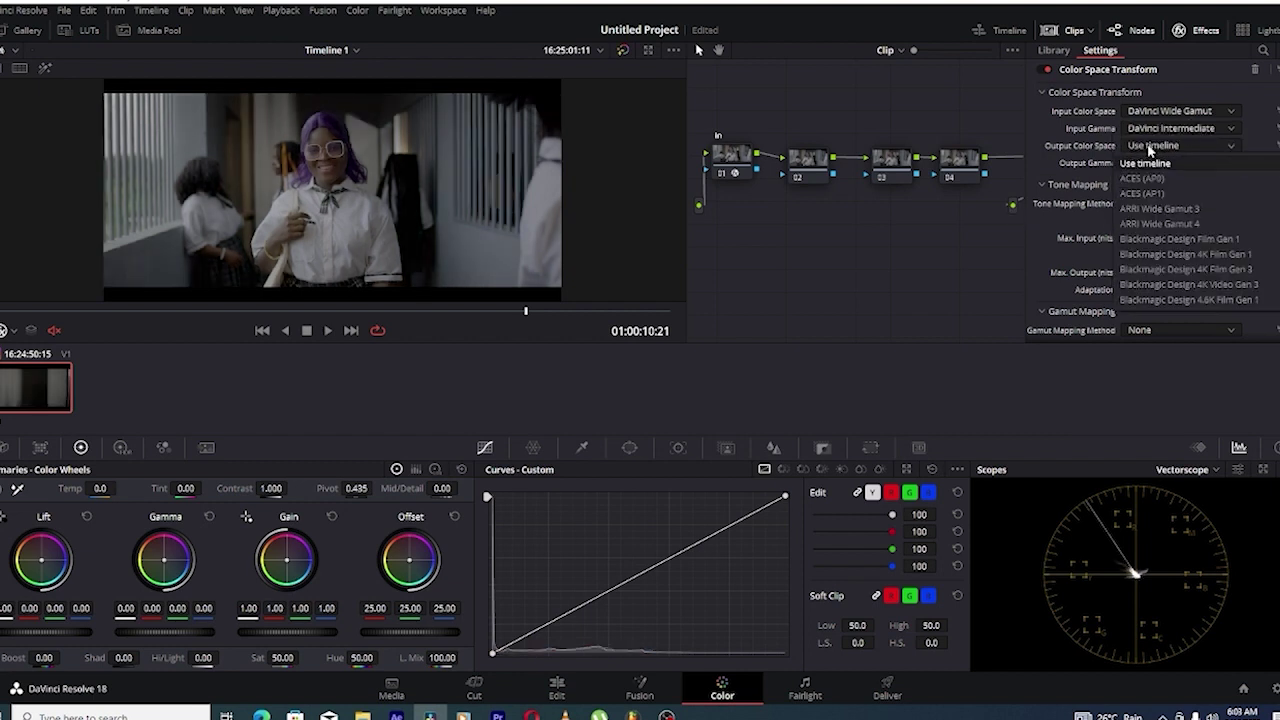
scroll(1154, 200, "down", 5)
scroll(1158, 207, "up", 3)
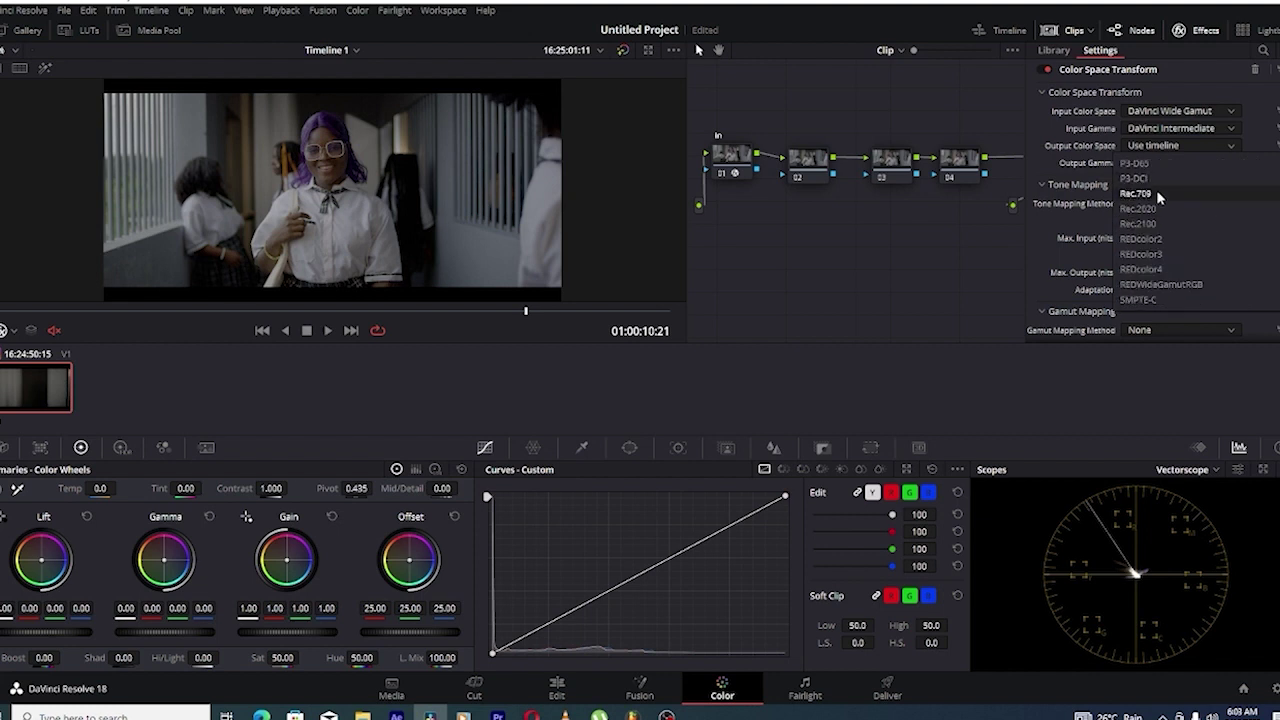
left_click(1156, 191)
left_click(1173, 164)
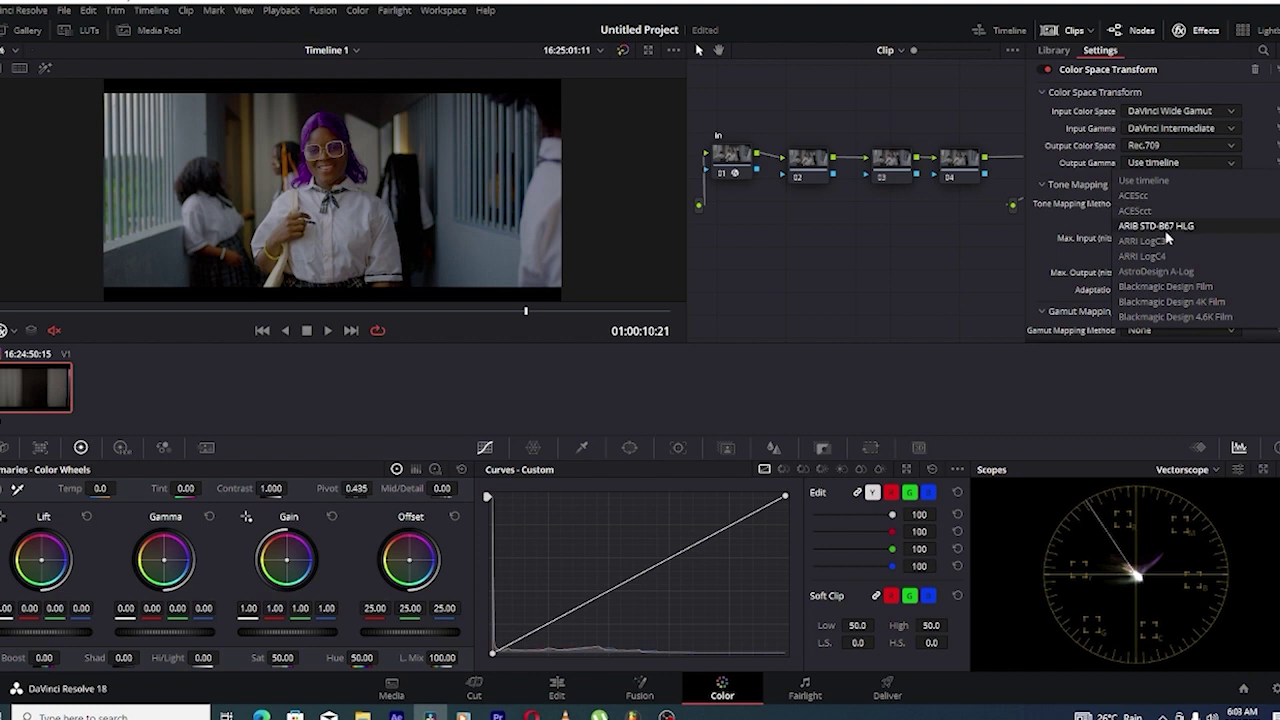
scroll(1157, 256, "down", 3)
scroll(1156, 247, "down", 10)
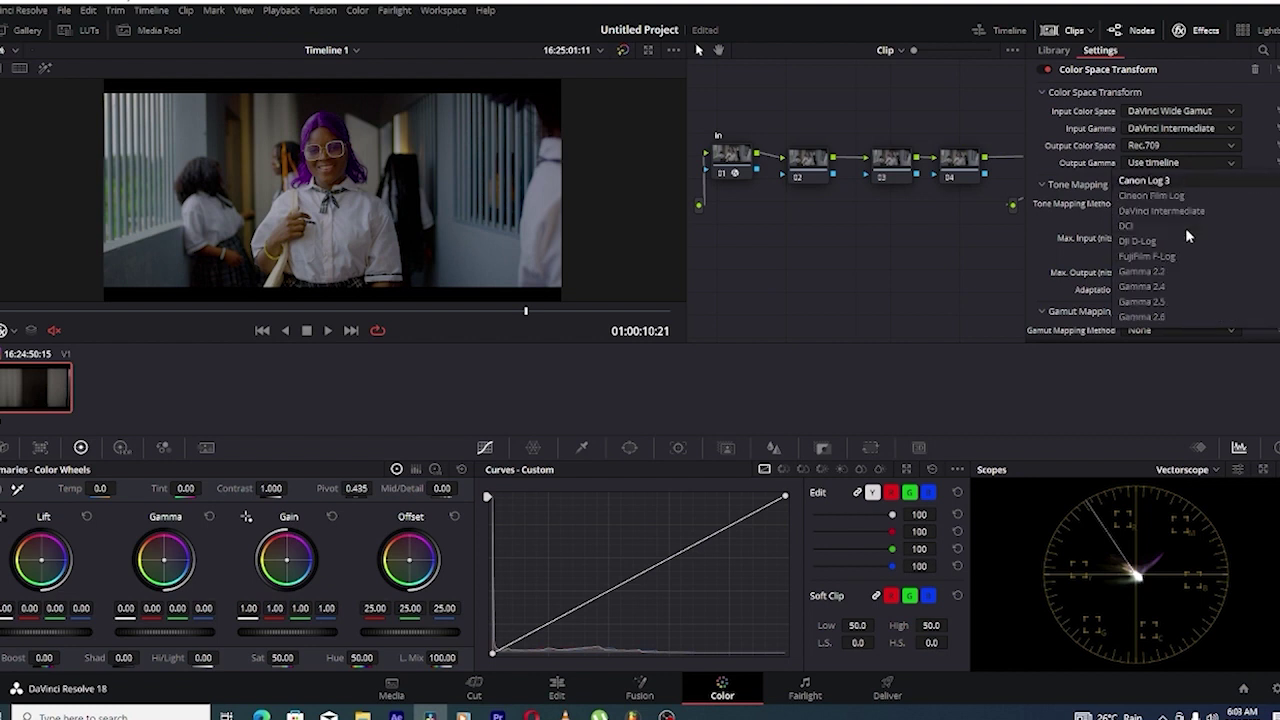
left_click(1162, 242)
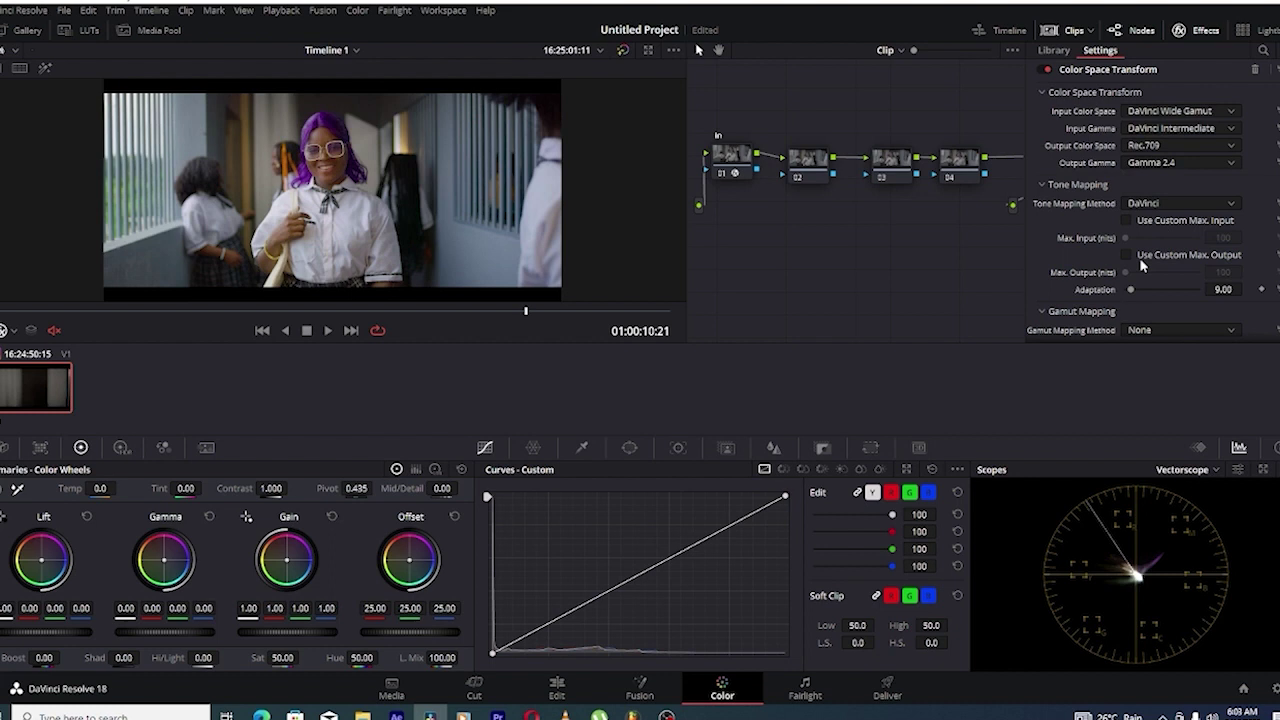
left_click(1199, 31)
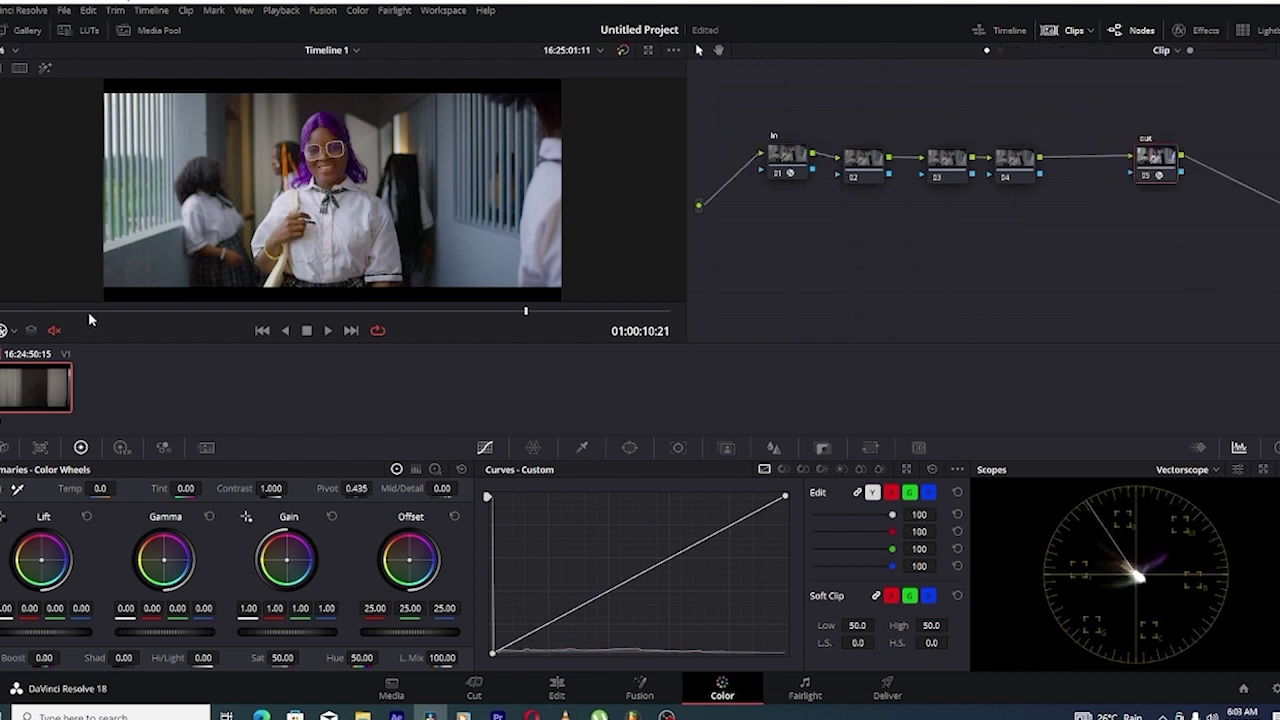
Tidy the node layout, placing the Out node below node 04 with its CST settings shown.
left_click_drag(89, 318, 541, 316)
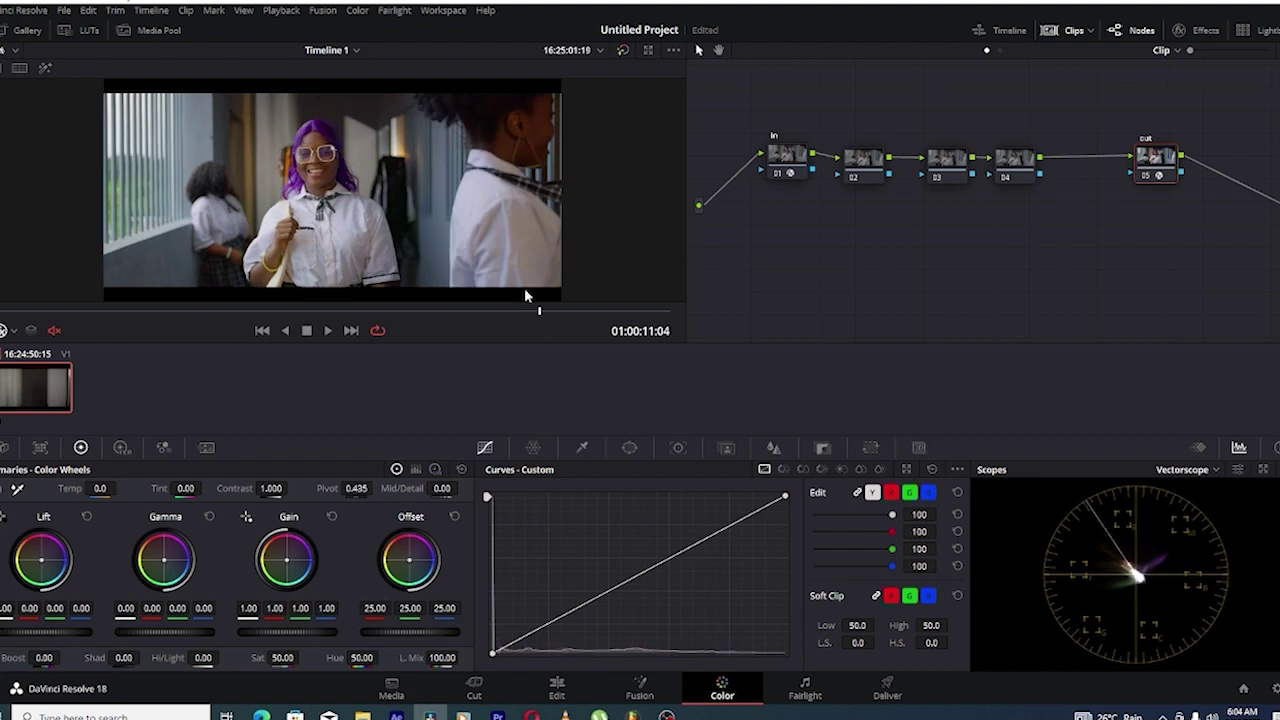
left_click_drag(1150, 163, 1169, 162)
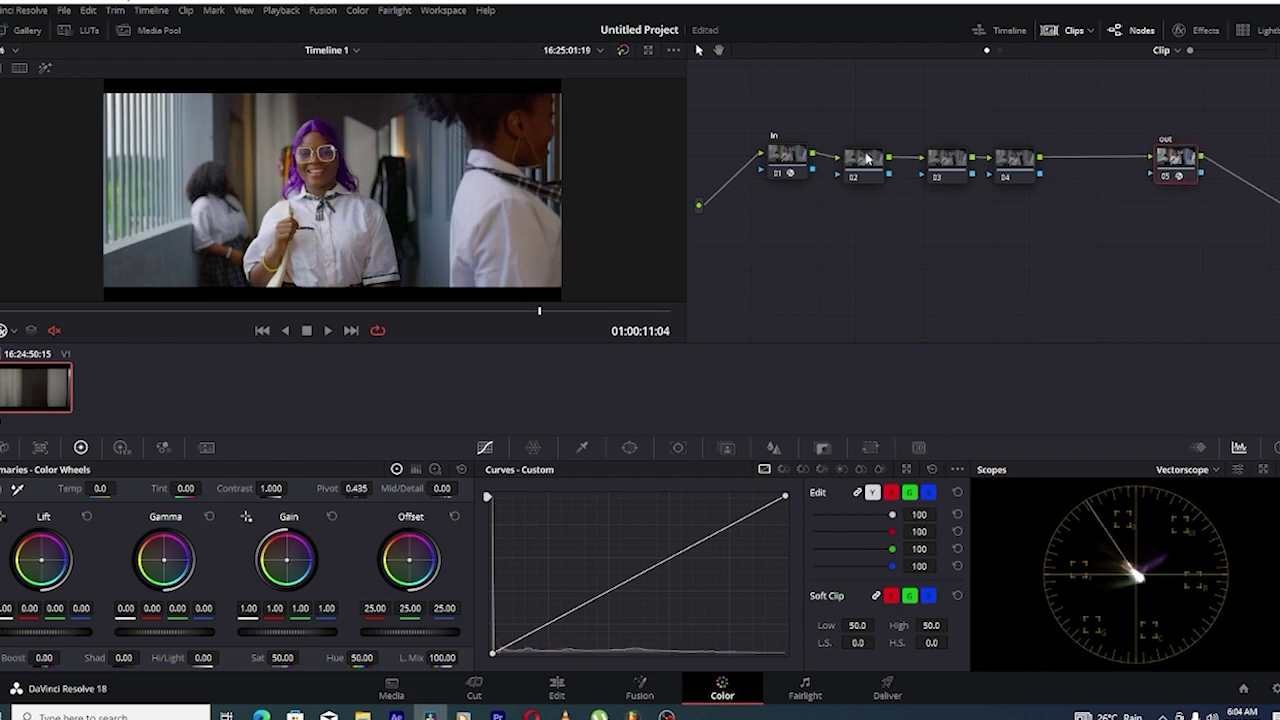
left_click_drag(799, 157, 784, 152)
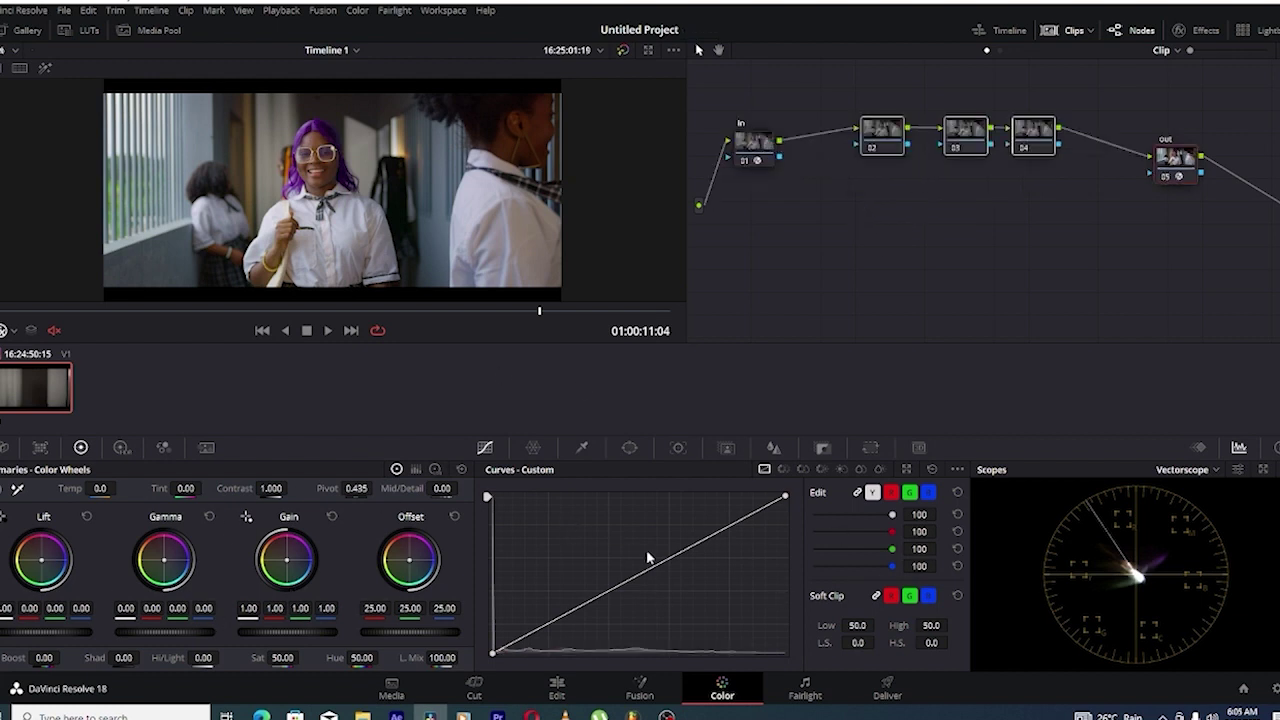
left_click(967, 135)
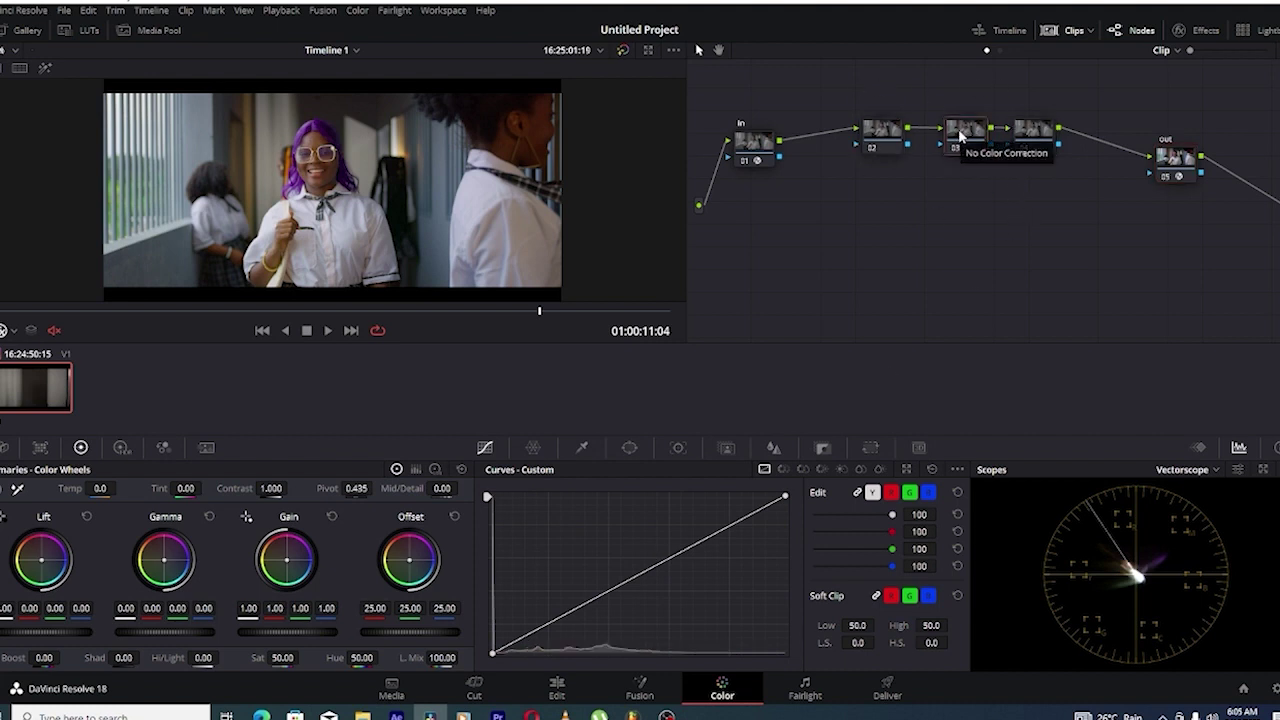
left_click(1201, 36)
left_click(1203, 40)
left_click_drag(1179, 156, 1031, 228)
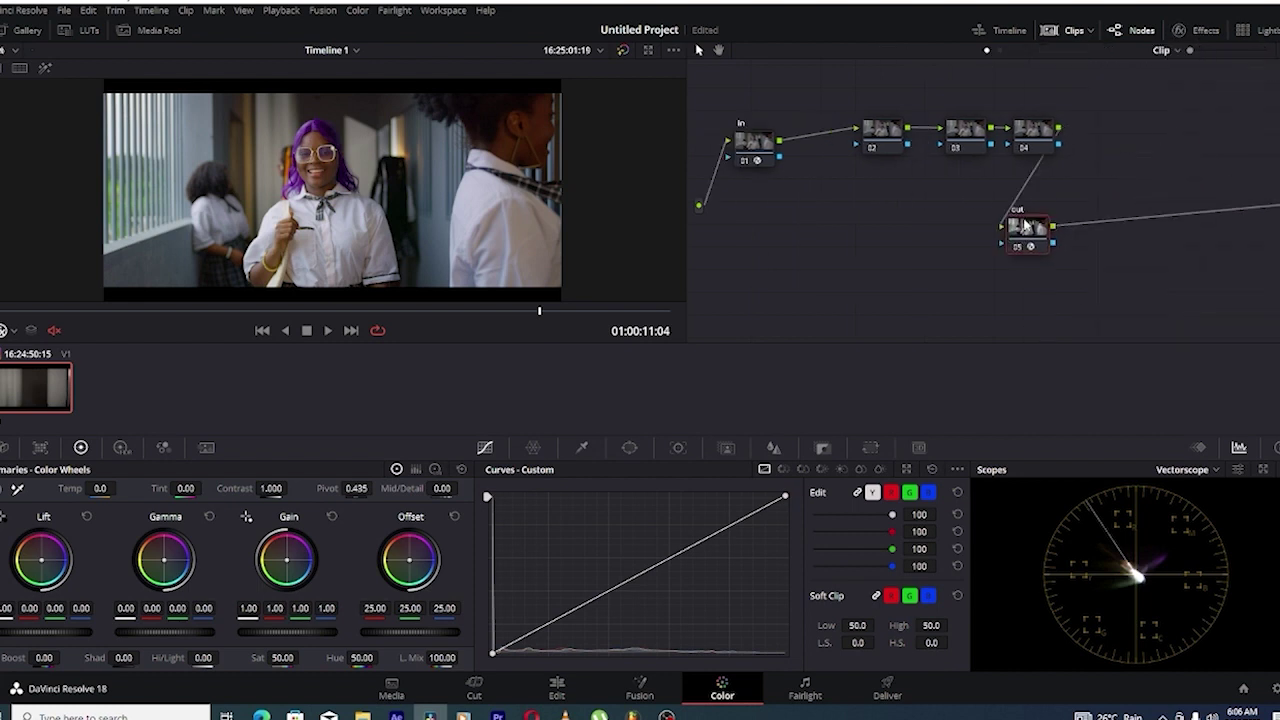
left_click(1203, 32)
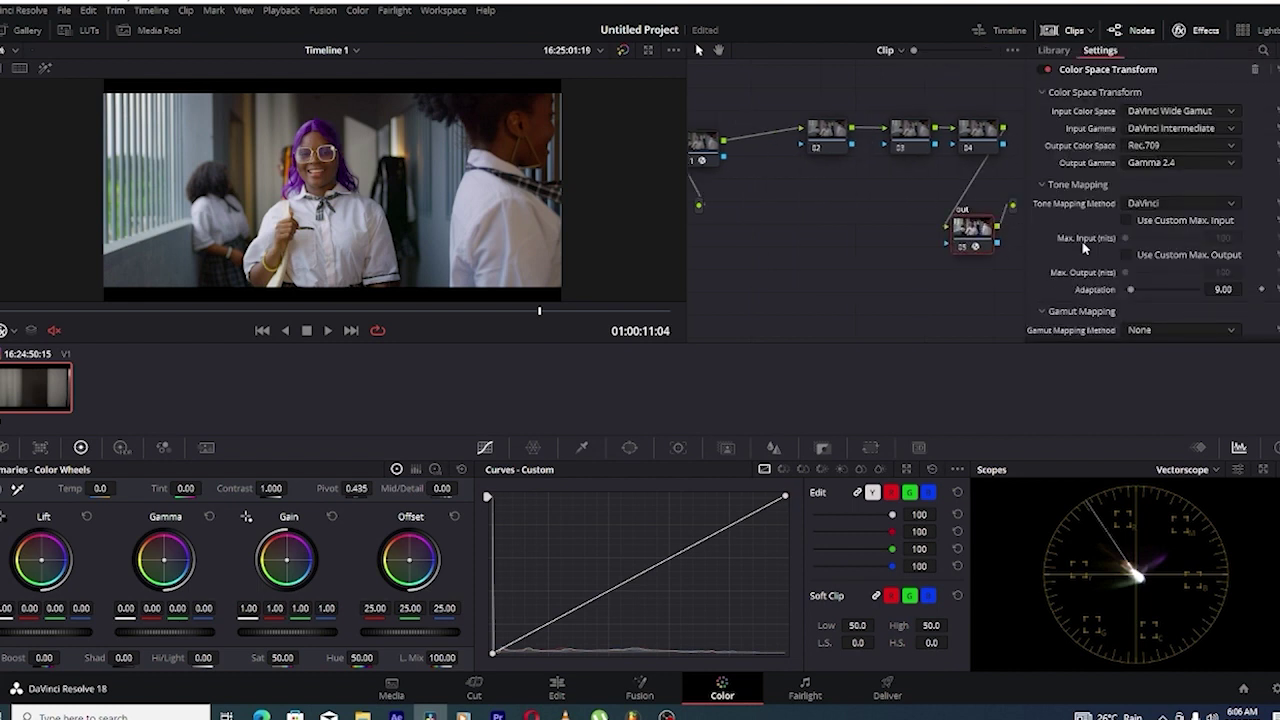
left_click(1127, 255)
scroll(1160, 250, "down", 1)
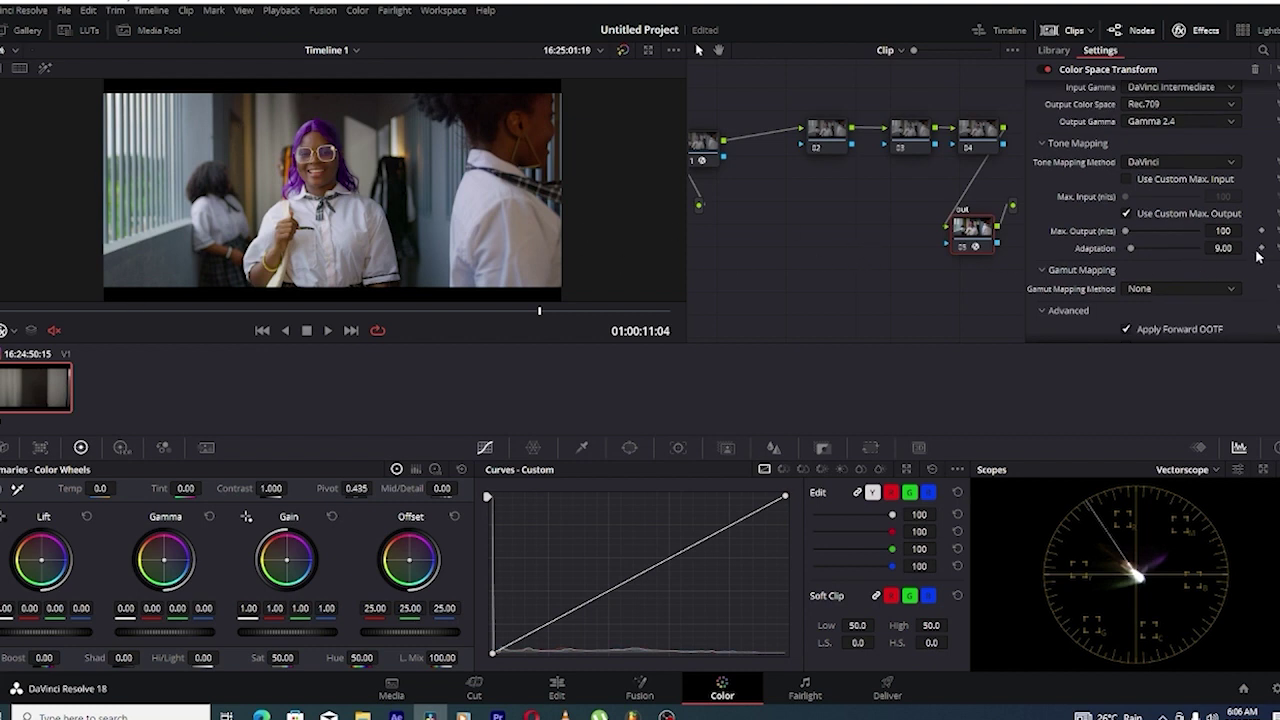
mouse_move(1224, 233)
left_mouse_down()
mouse_move(1246, 230)
mouse_move(1224, 231)
left_mouse_up()
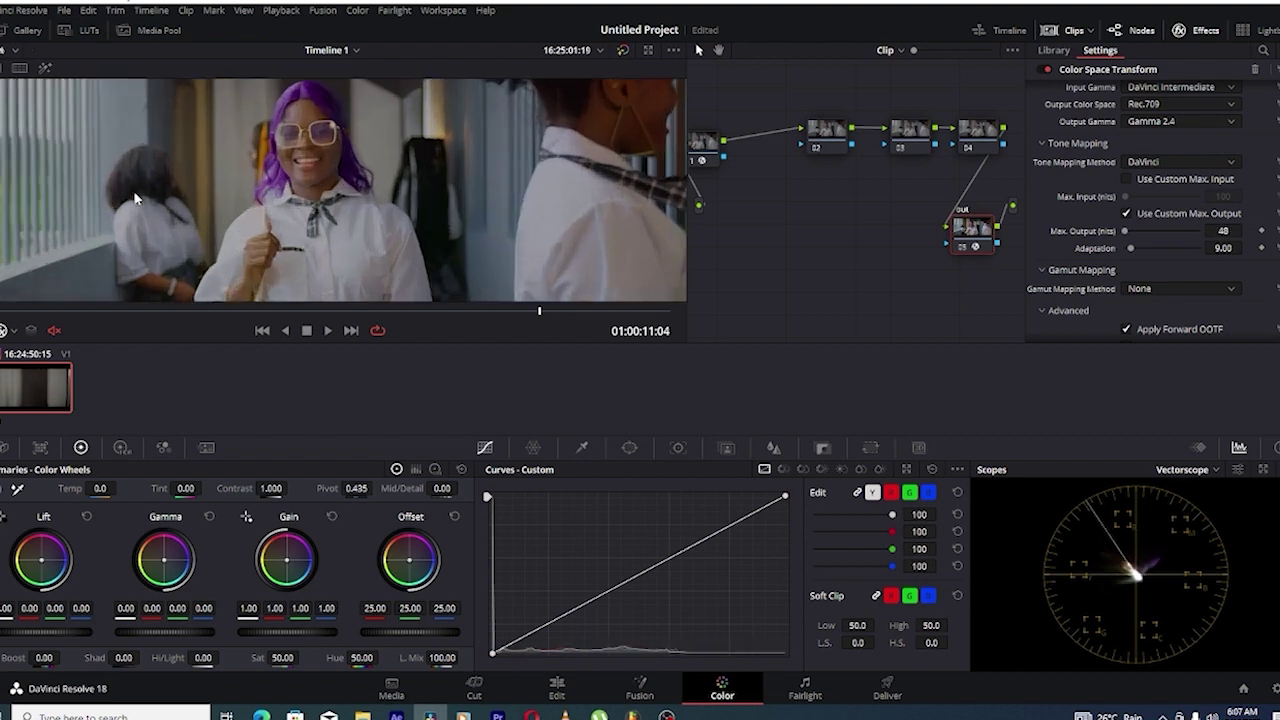
left_click_drag(1224, 231, 1223, 231)
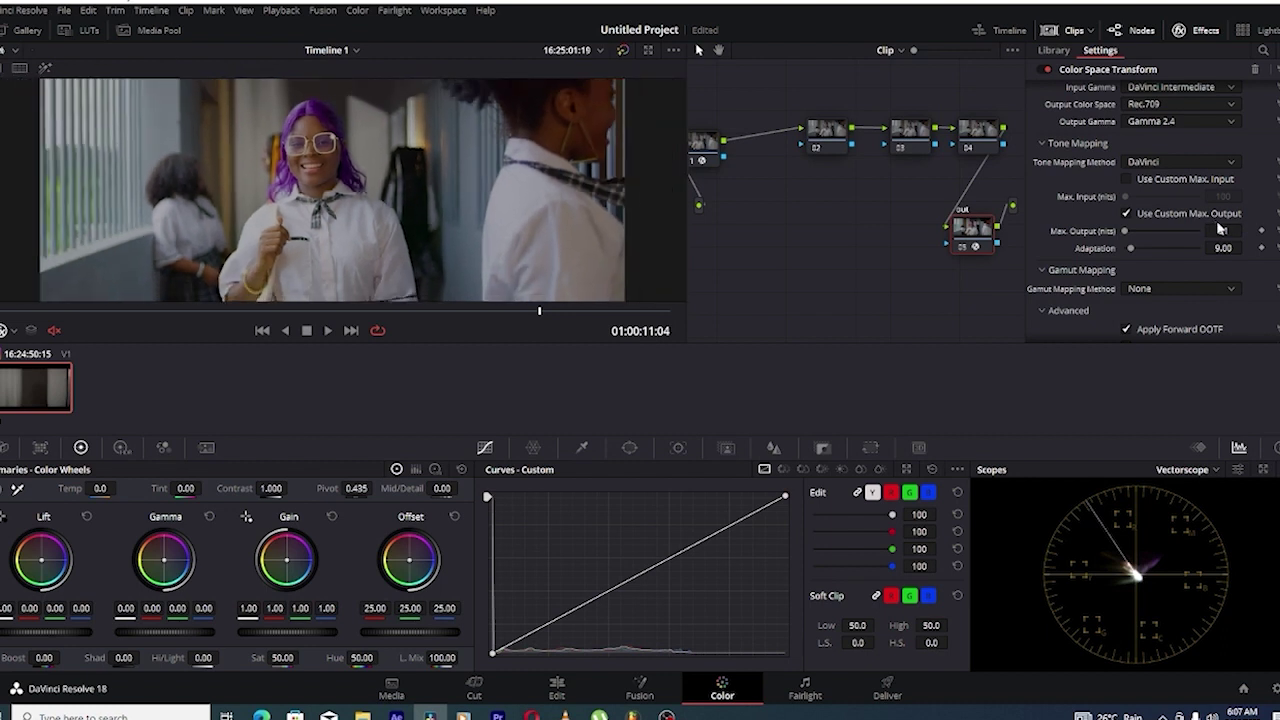
left_click_drag(1224, 231, 1137, 201)
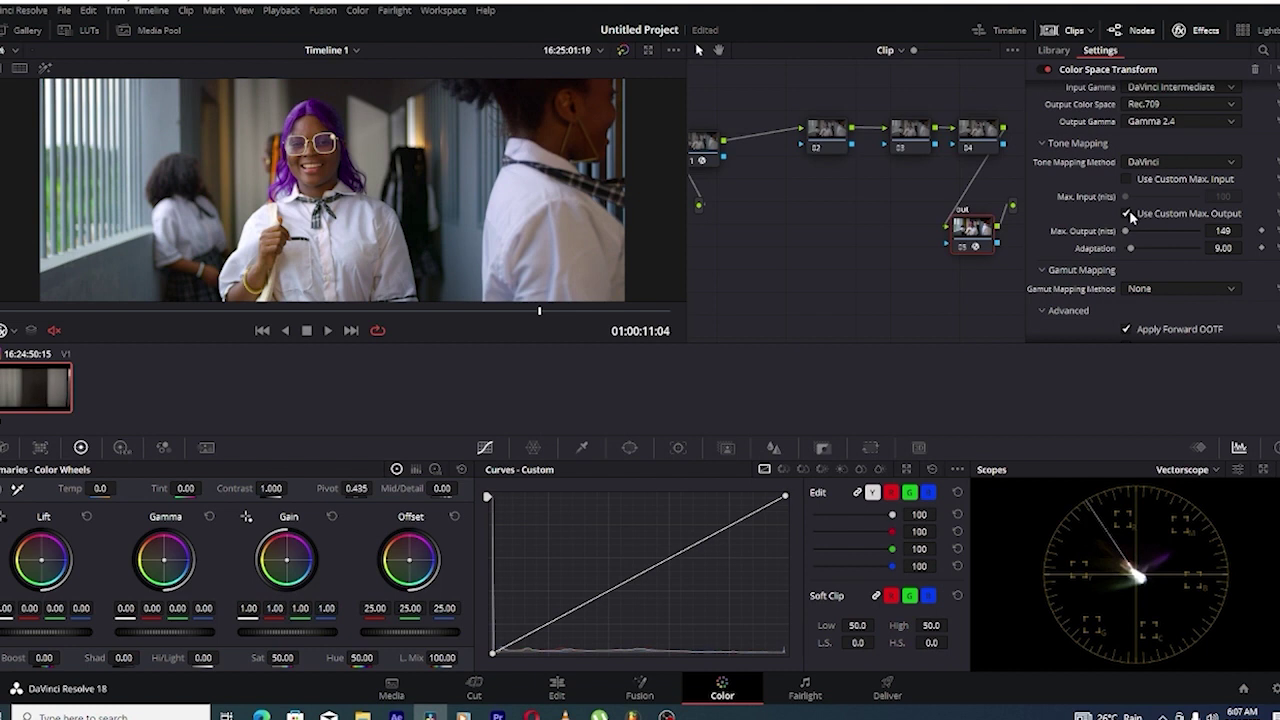
left_click(1129, 215)
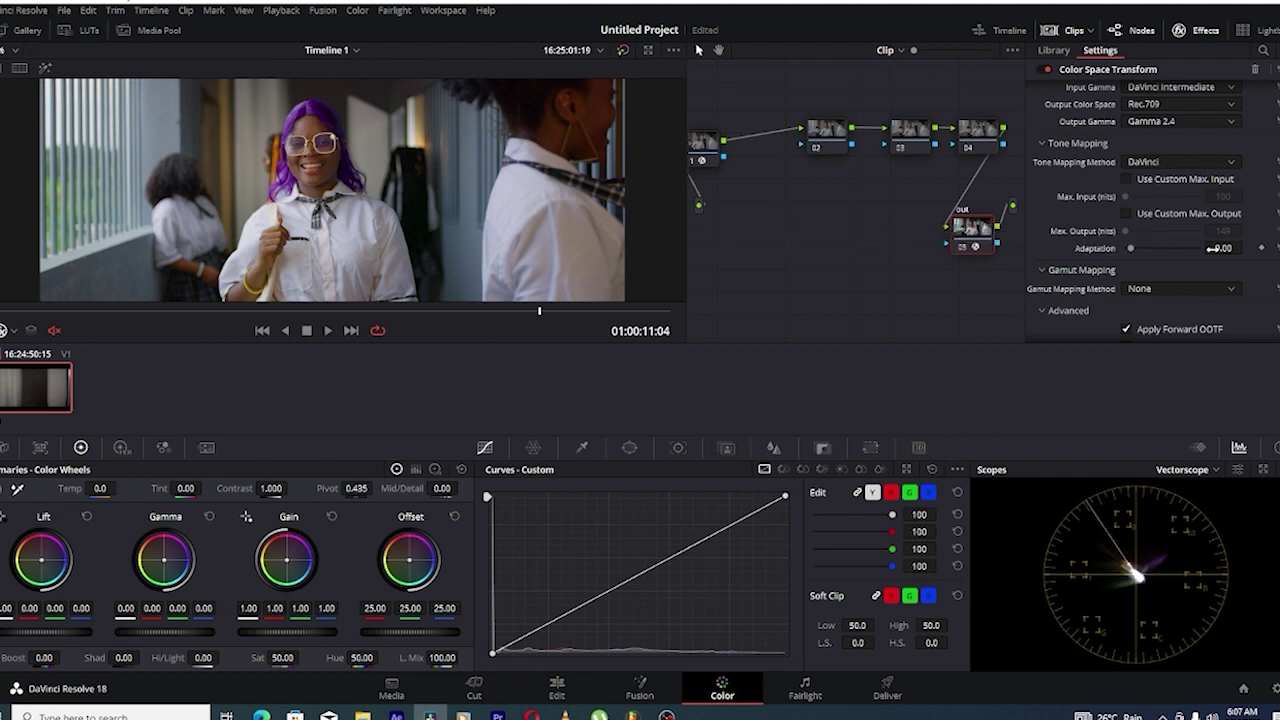
Set the Out transform's gamut mapping to Saturation Compression (knee 0.900, saturation max 1.000).
scroll(1084, 290, "down", 1)
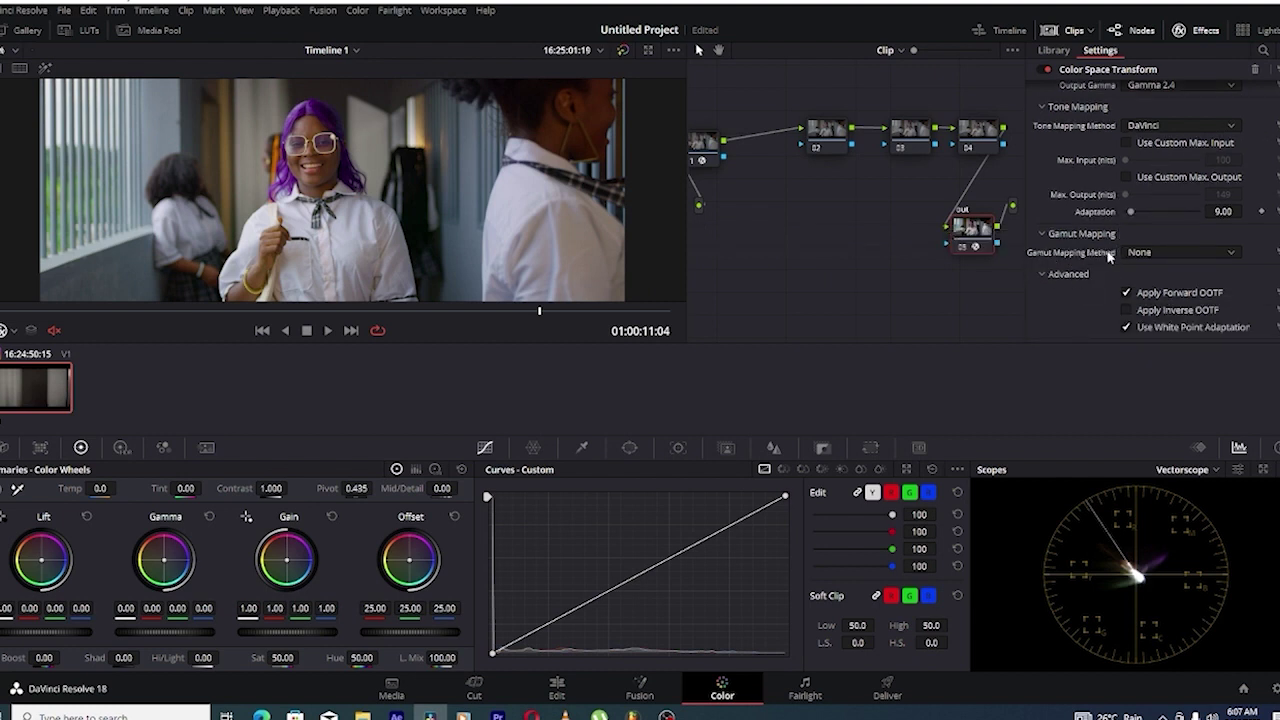
left_click(1162, 254)
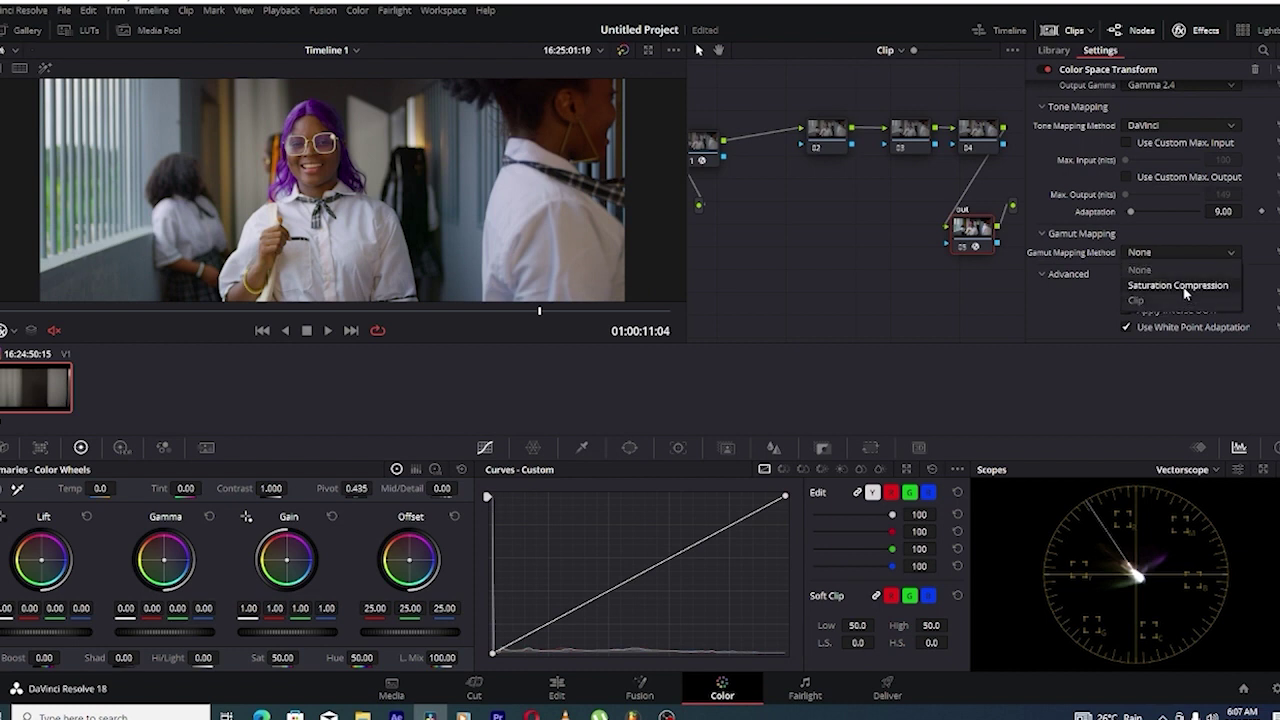
left_click(1180, 286)
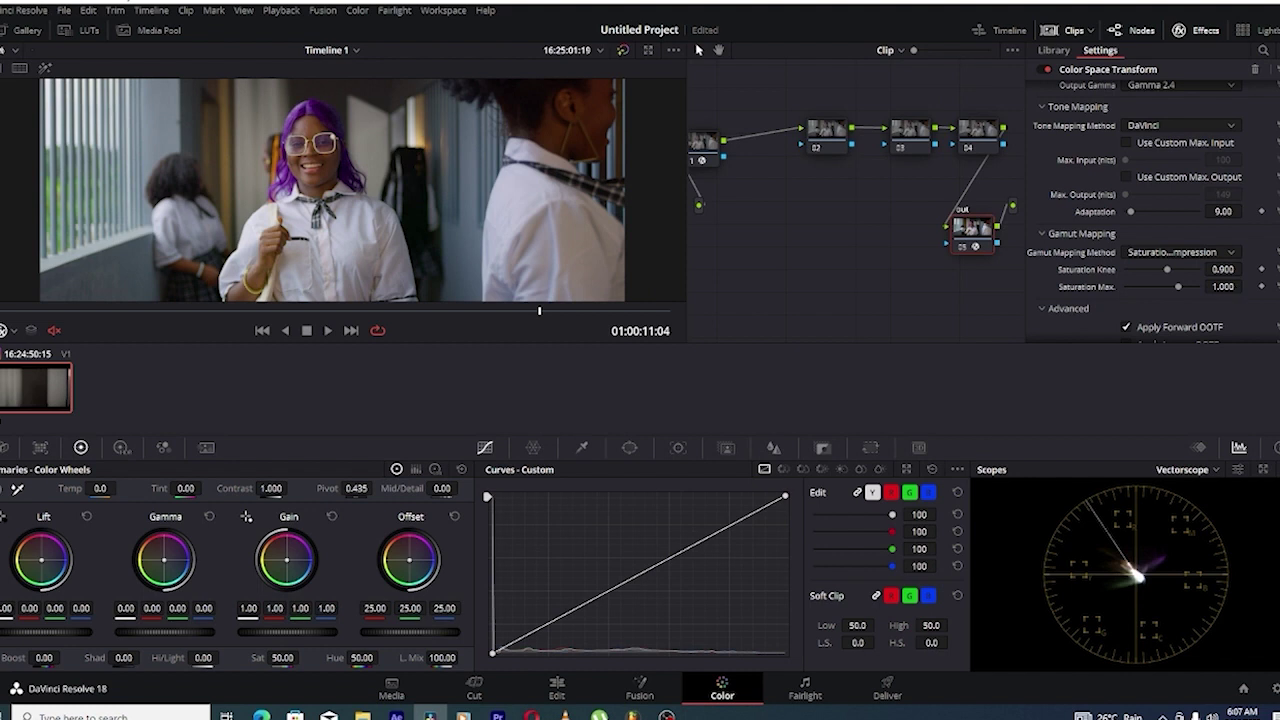
scroll(1246, 286, "down", 1)
scroll(1246, 286, "down", 10)
scroll(1246, 286, "down", 4)
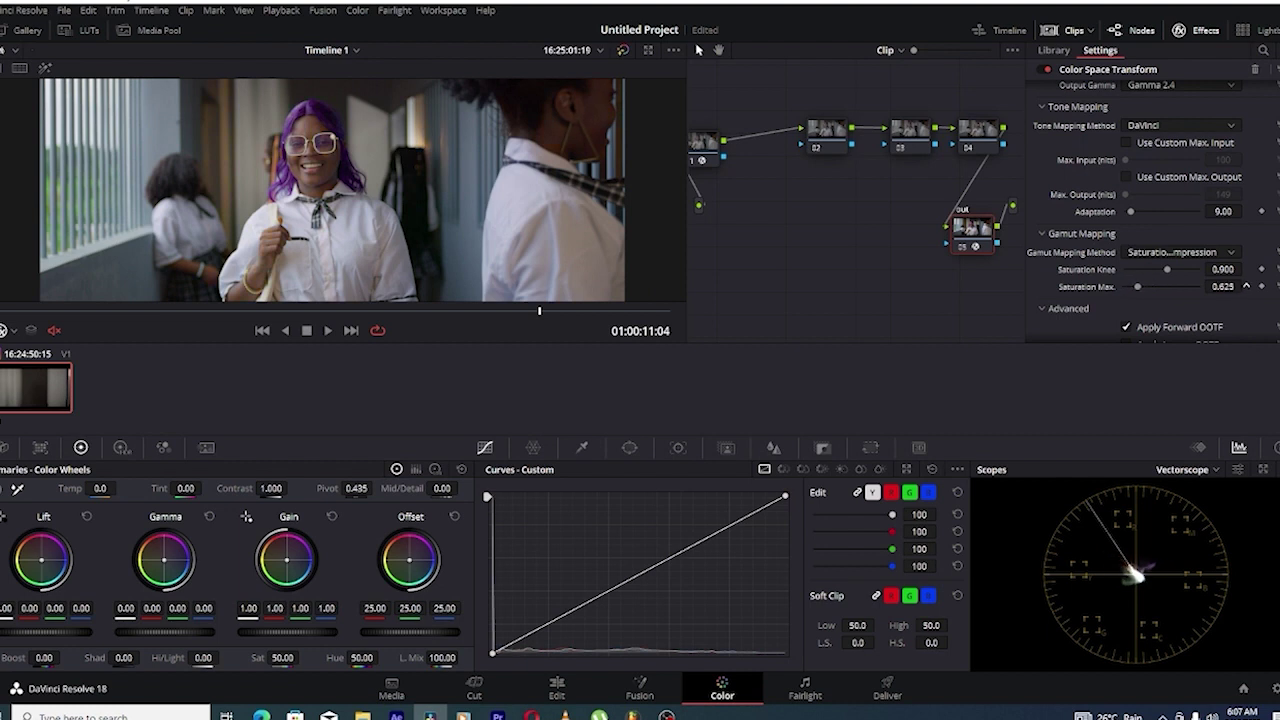
scroll(1246, 286, "up", 14)
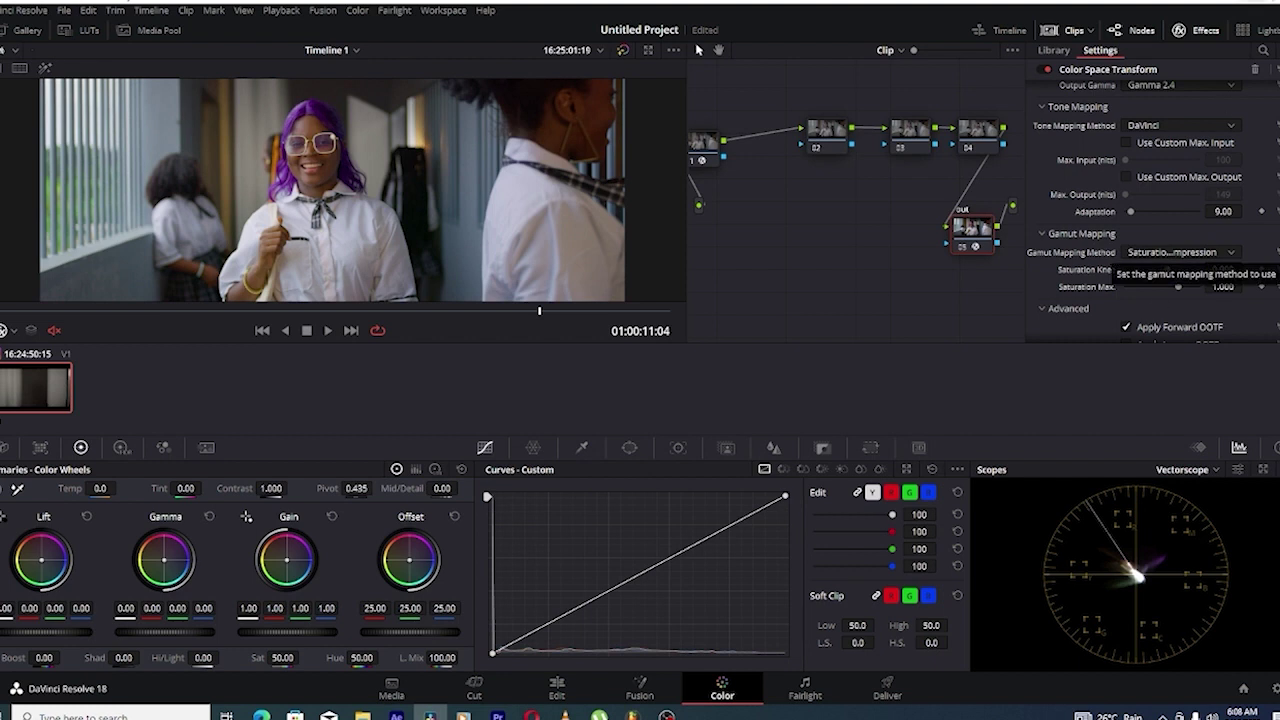
Toggle the grade bypass off and on to compare against the original footage.
left_click(1203, 30)
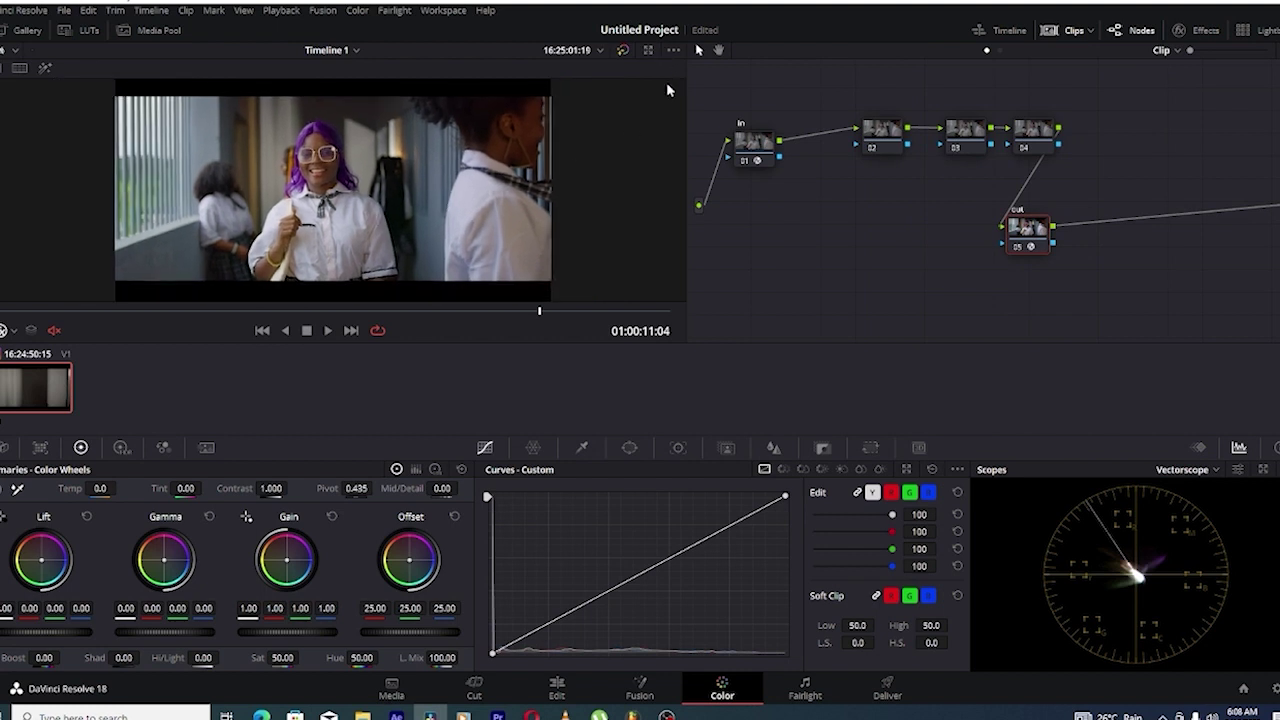
left_click(622, 50)
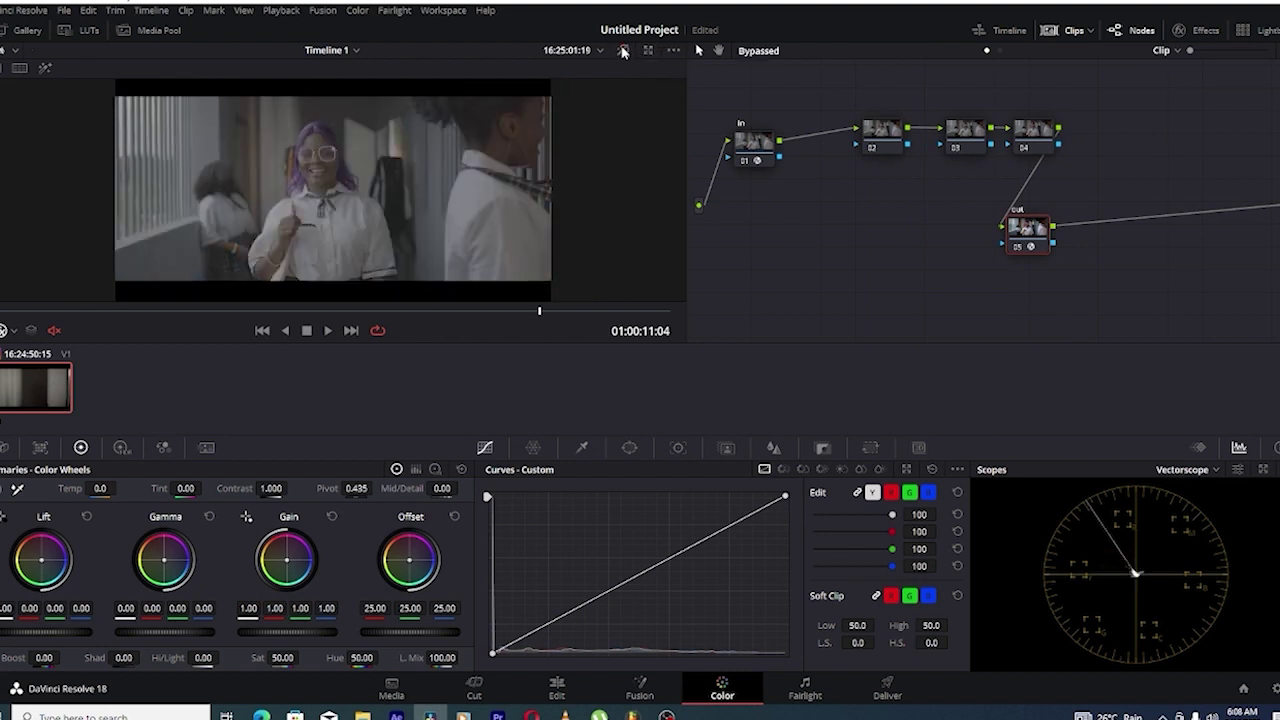
left_click(622, 50)
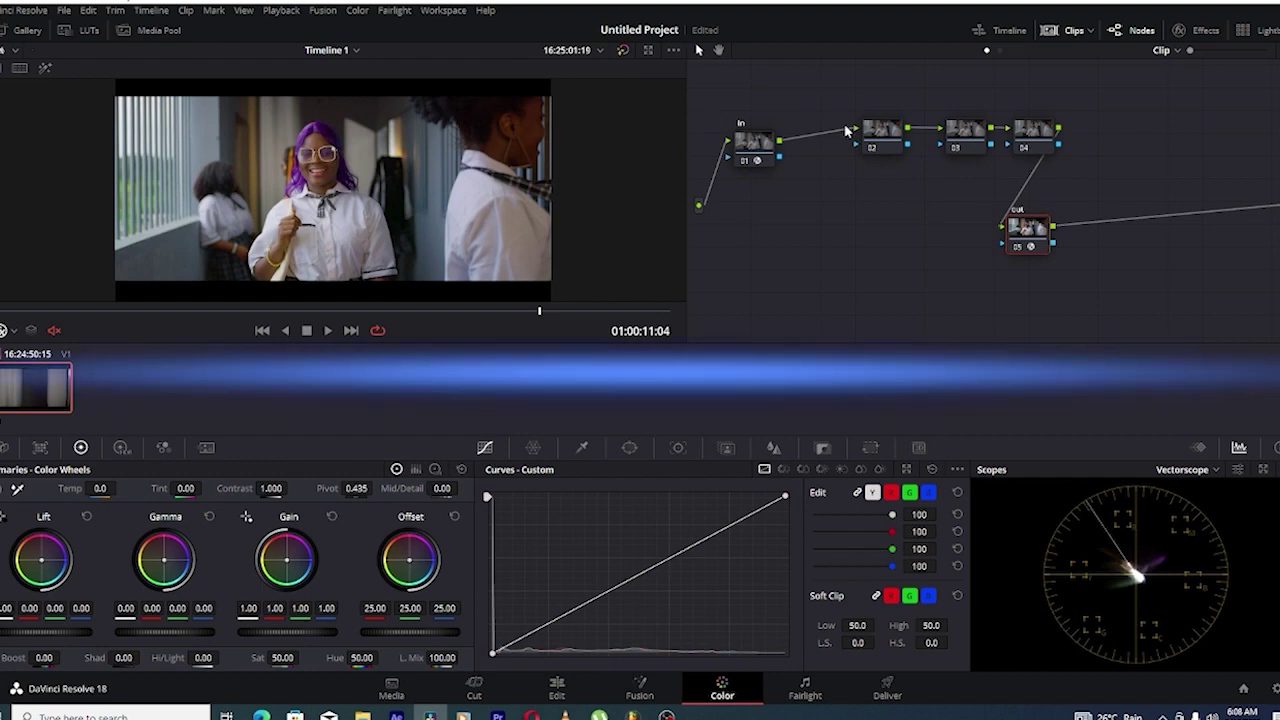